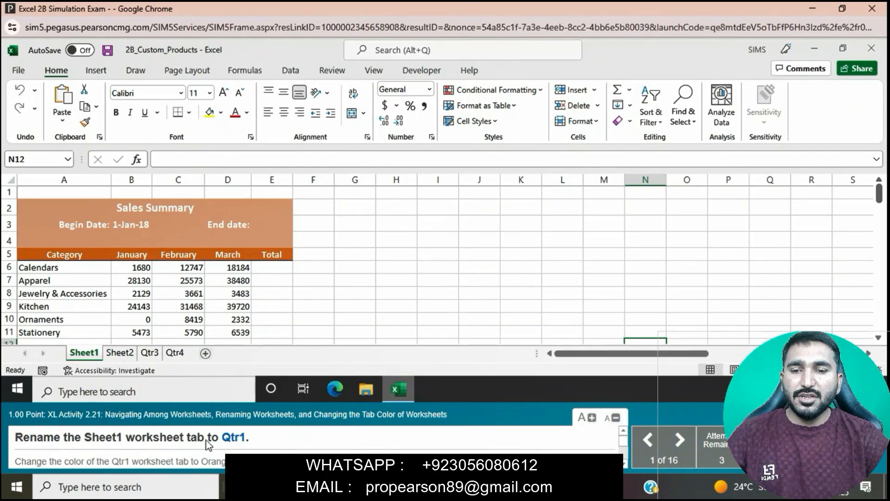
Rename the Sheet1 worksheet tab as Qtr1.
{"action": "right_click", "coordinate": [96, 355]}
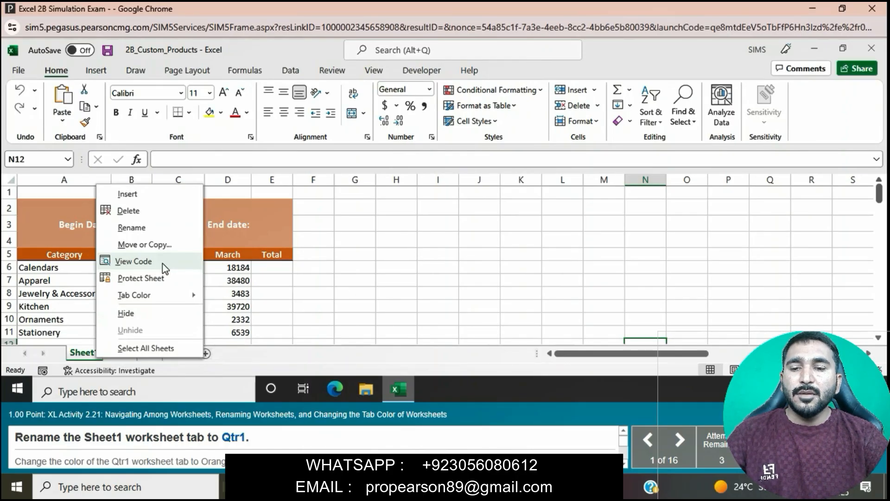
{"action": "left_click", "coordinate": [147, 227]}
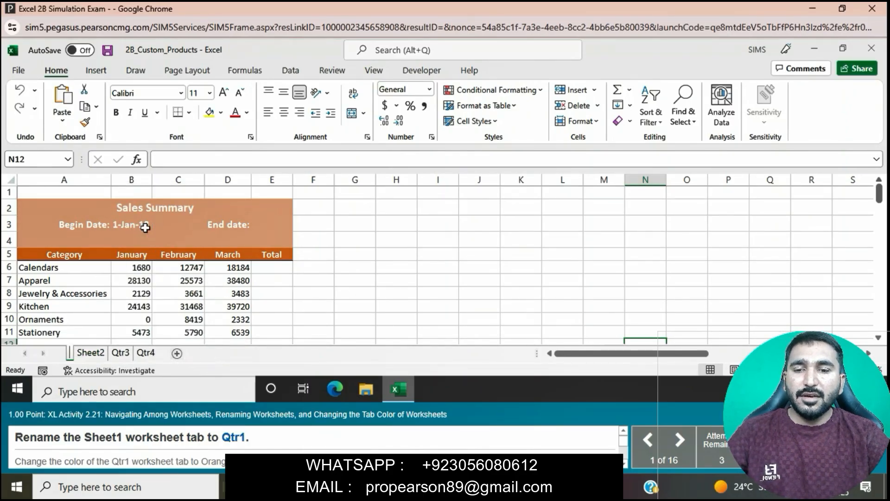
{"action": "type", "text": "Q"}
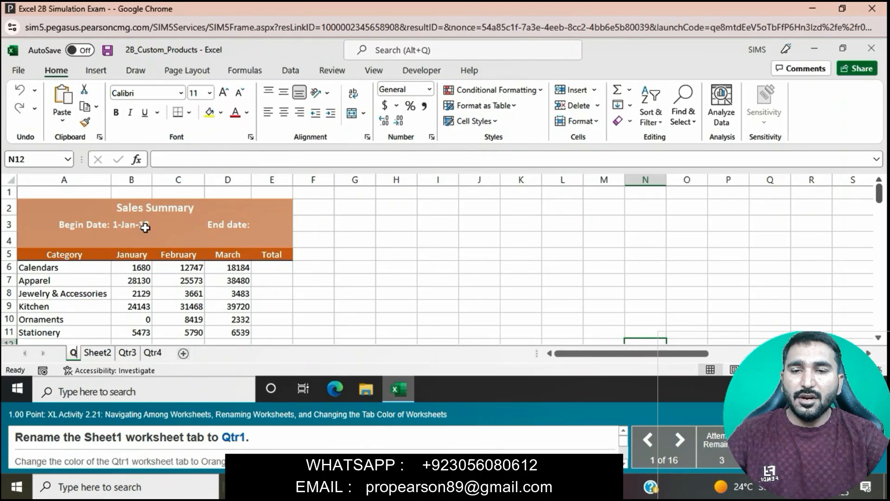
{"action": "type", "text": "tr1"}
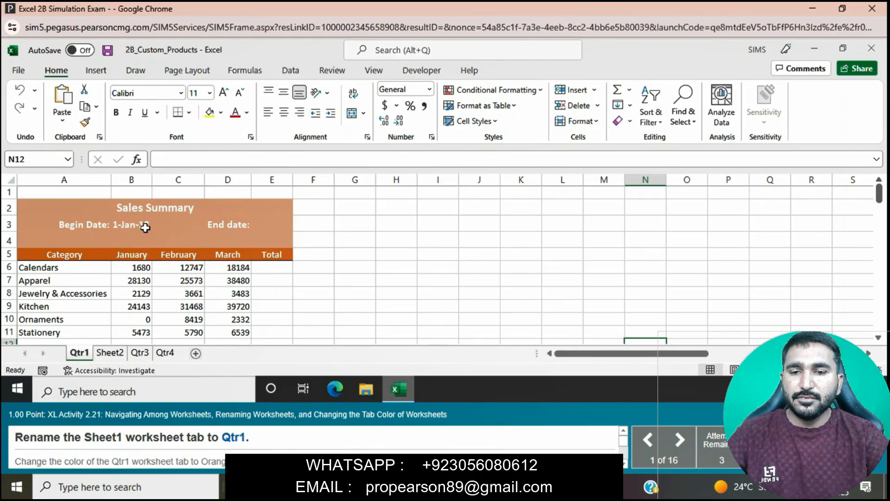
{"action": "key", "text": "Return"}
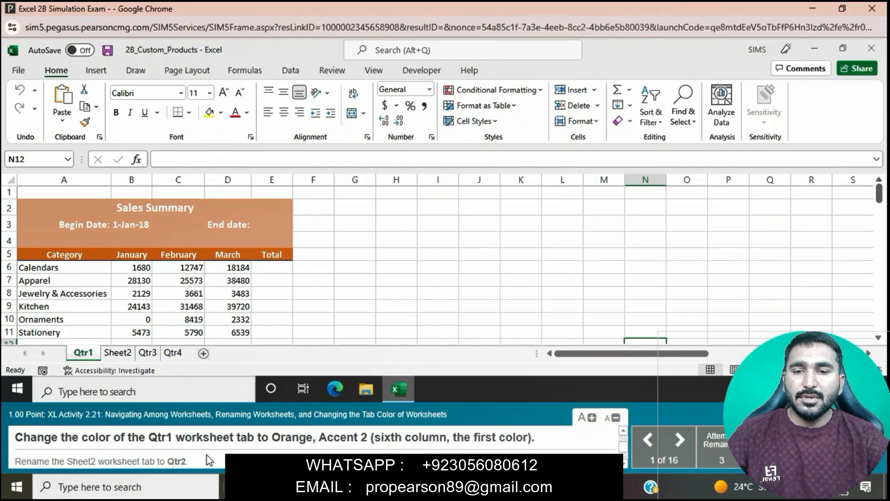
Change the Qtr1 worksheet tab color to the theme color Orange, Accent 2.
{"action": "right_click", "coordinate": [81, 357]}
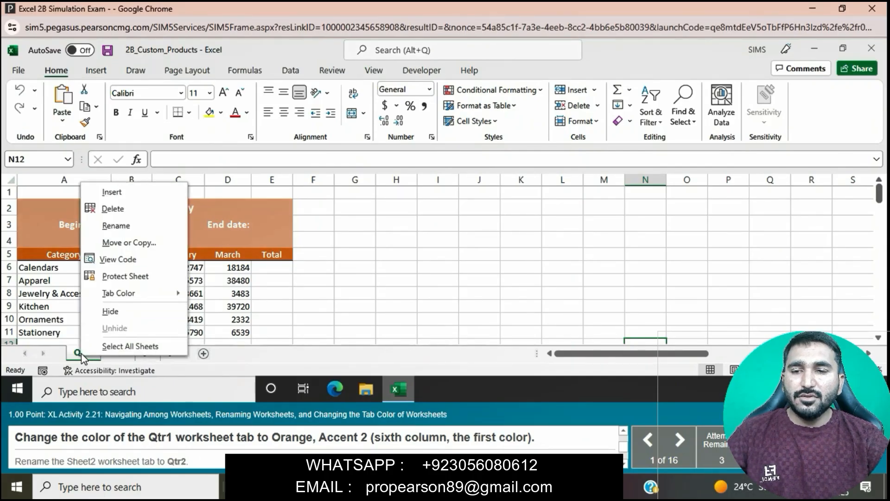
{"action": "mouse_move", "coordinate": [116, 297]}
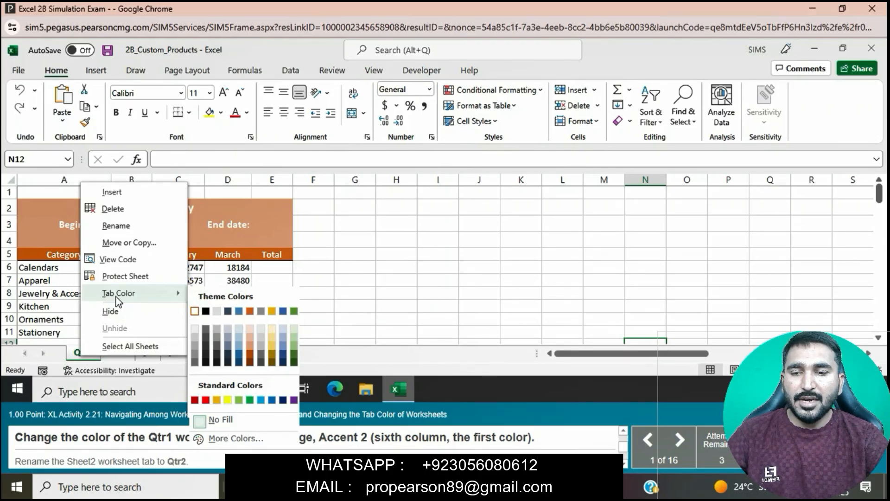
{"action": "left_click", "coordinate": [250, 311]}
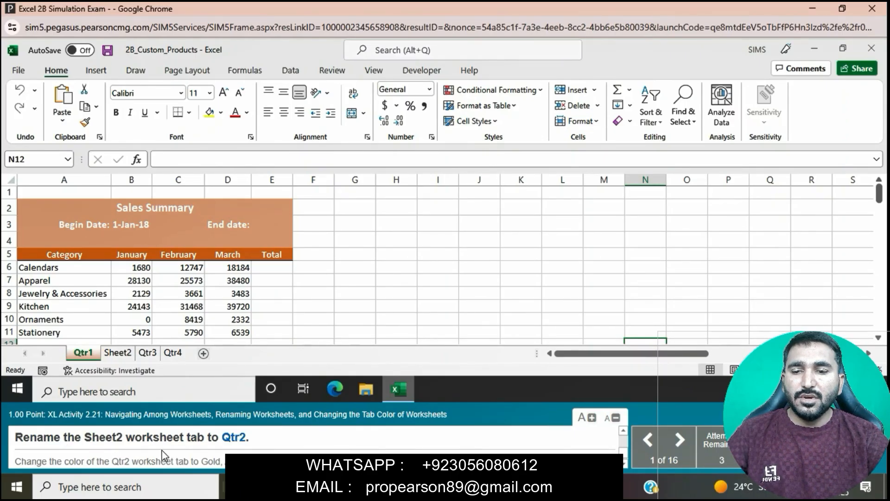
Rename the Sheet2 worksheet tab as Qtr2.
{"action": "left_click", "coordinate": [122, 352]}
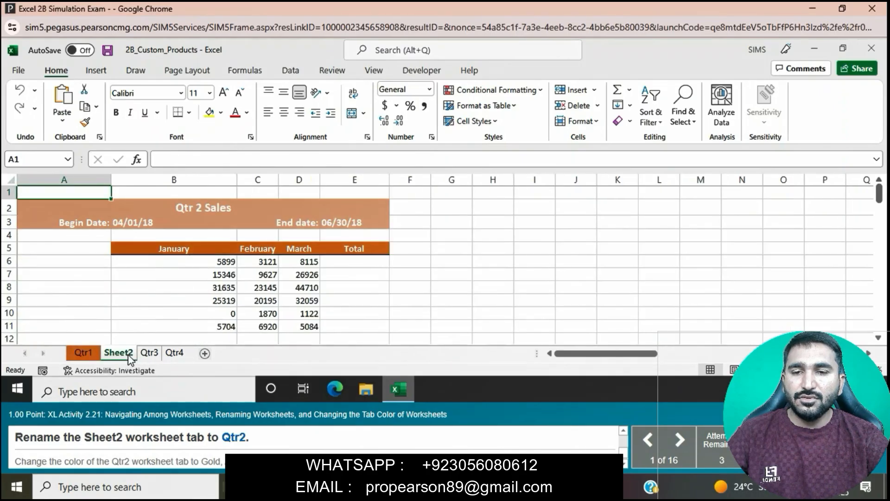
{"action": "right_click", "coordinate": [122, 352]}
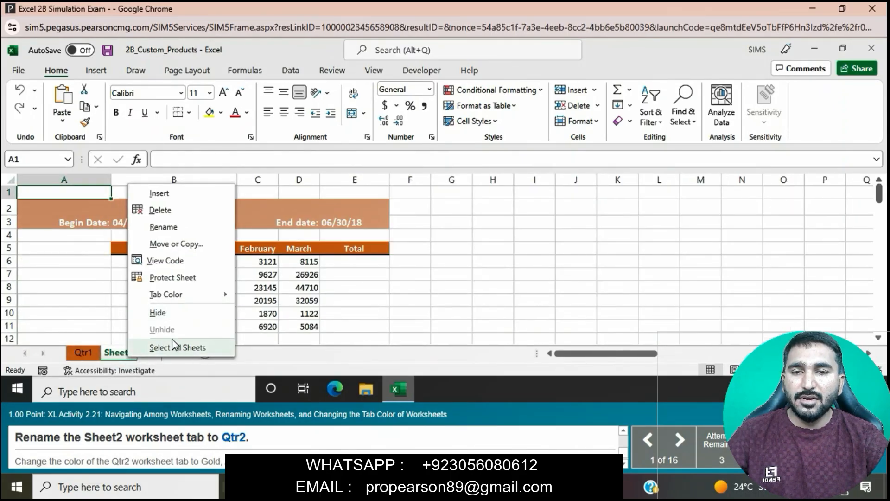
{"action": "left_click", "coordinate": [174, 227]}
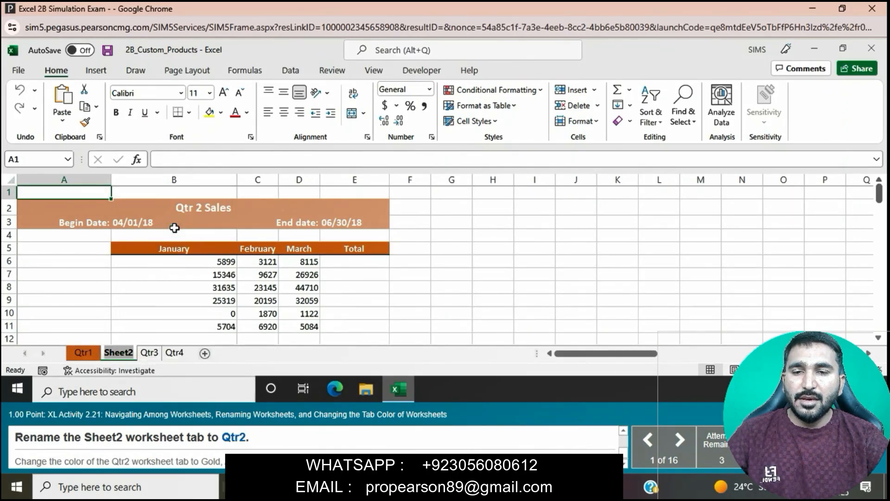
{"action": "key", "text": "BackSpace"}
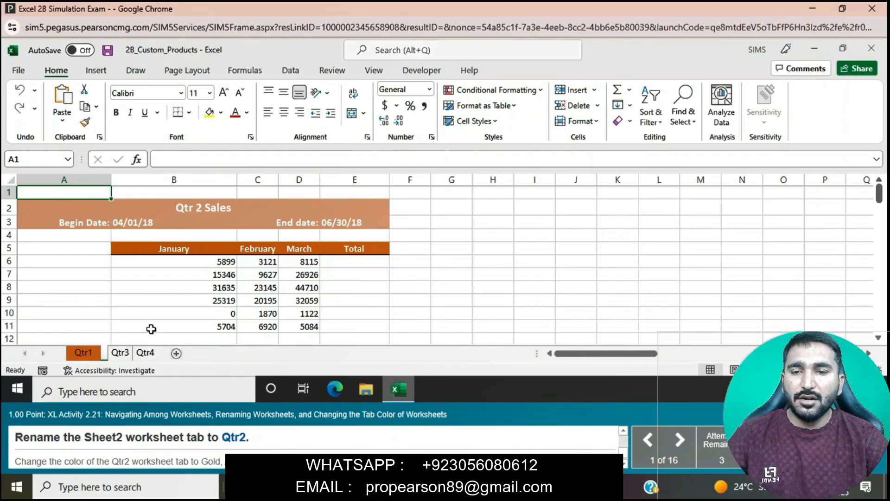
{"action": "type", "text": "Q"}
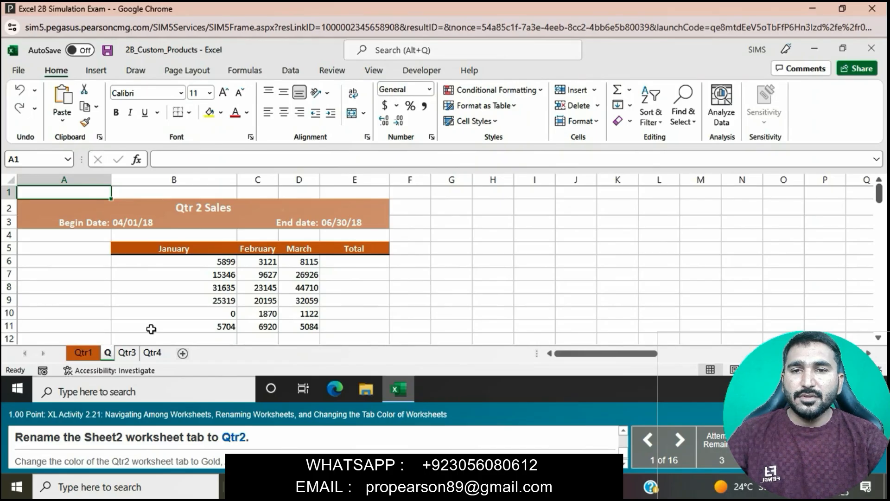
{"action": "type", "text": "tr"}
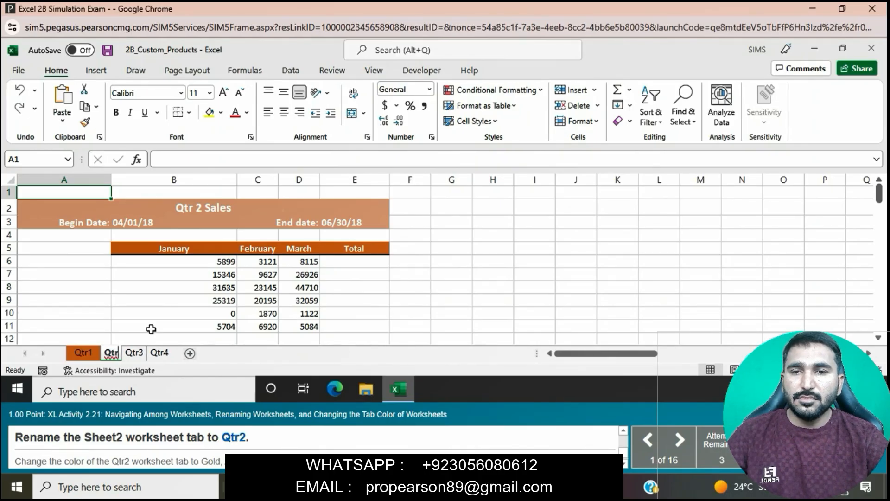
{"action": "type", "text": "2"}
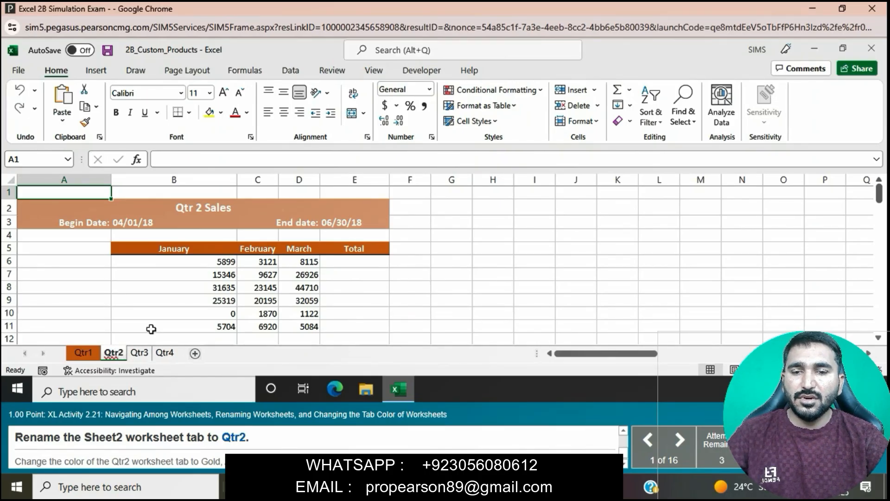
{"action": "key", "text": "Return"}
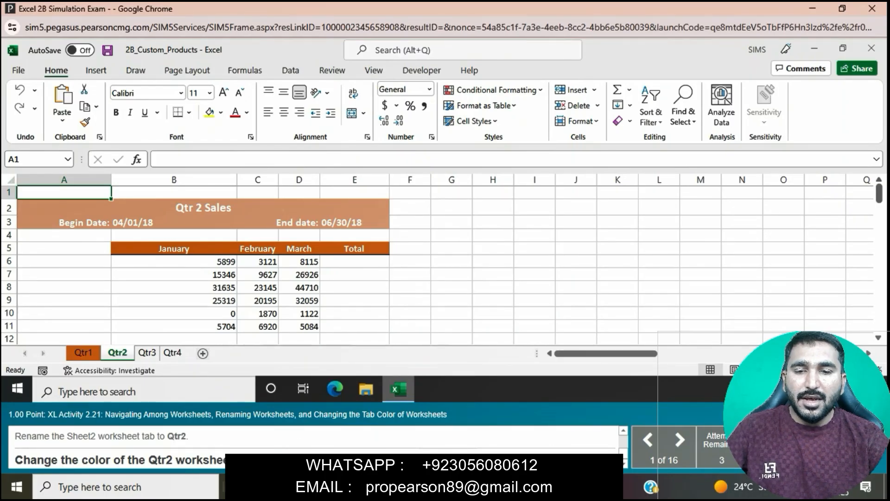
Change the Qtr2 worksheet tab color to the Gold theme color.
{"action": "right_click", "coordinate": [121, 357]}
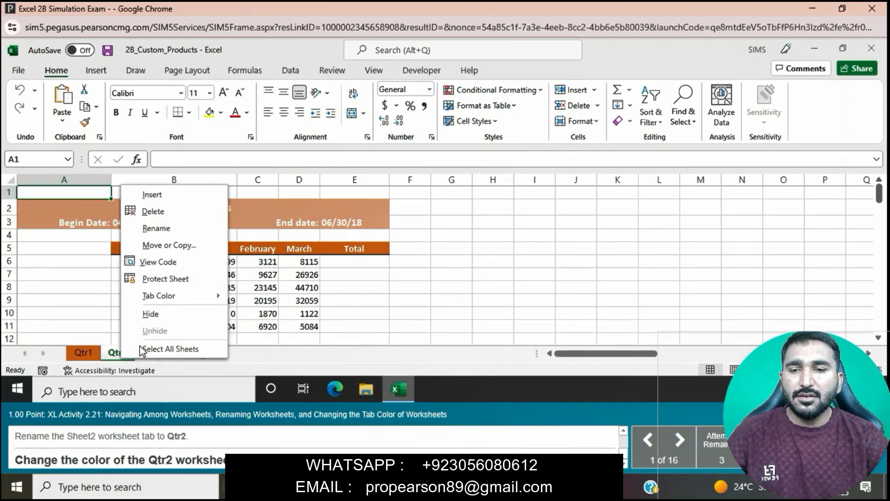
{"action": "mouse_move", "coordinate": [169, 304]}
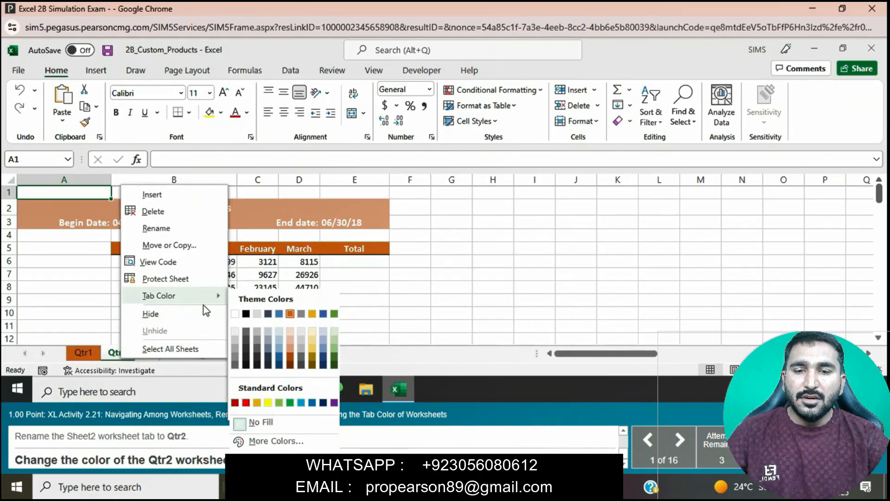
{"action": "left_click", "coordinate": [312, 314]}
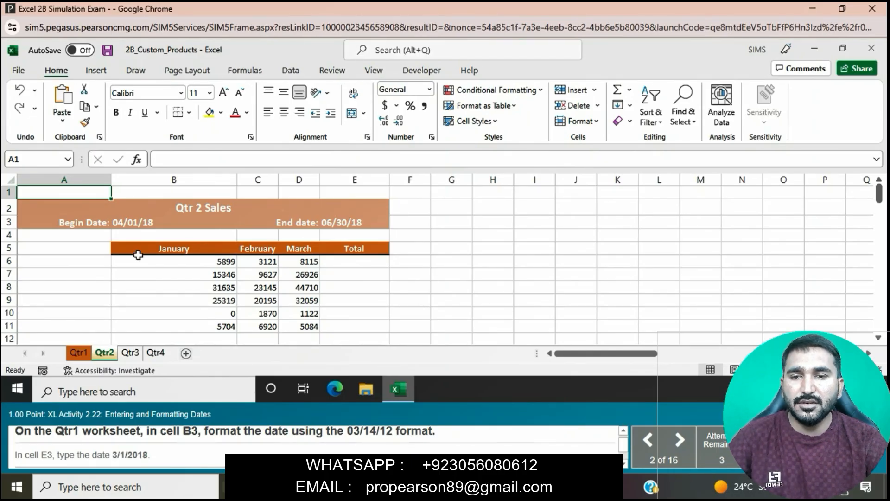
{"action": "left_click", "coordinate": [144, 225]}
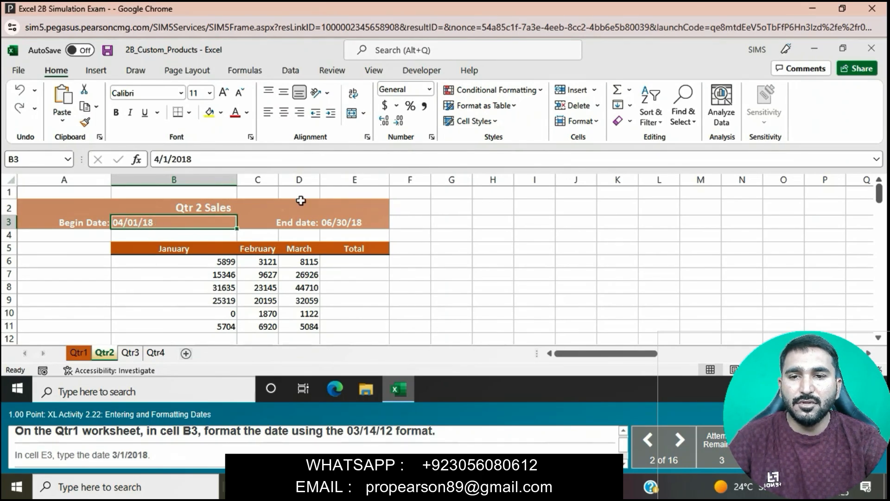
{"action": "left_click", "coordinate": [434, 138]}
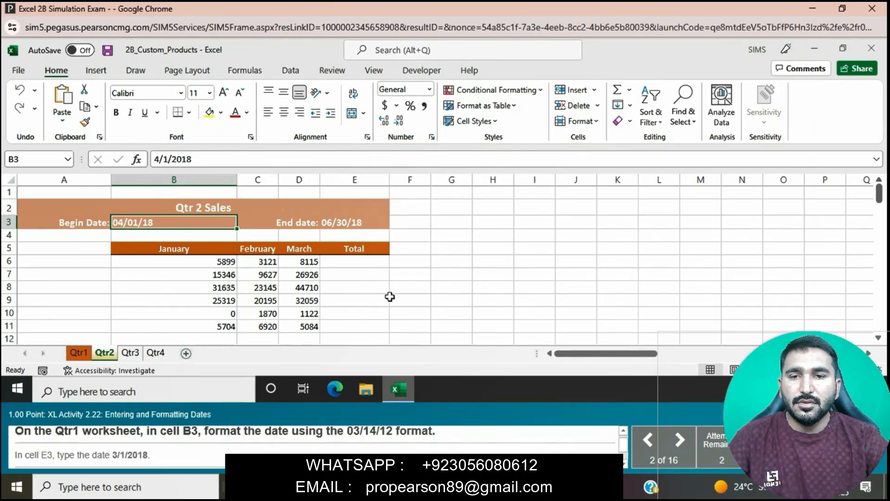
{"action": "left_click", "coordinate": [431, 91]}
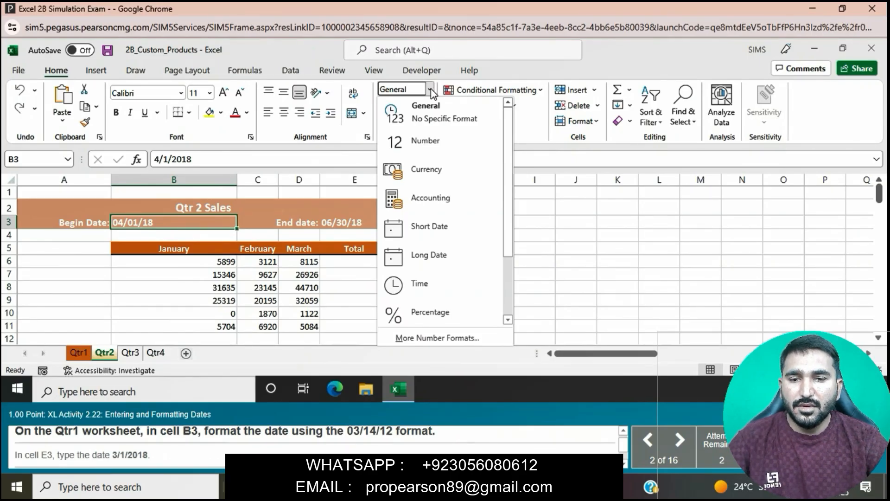
{"action": "left_click", "coordinate": [467, 338]}
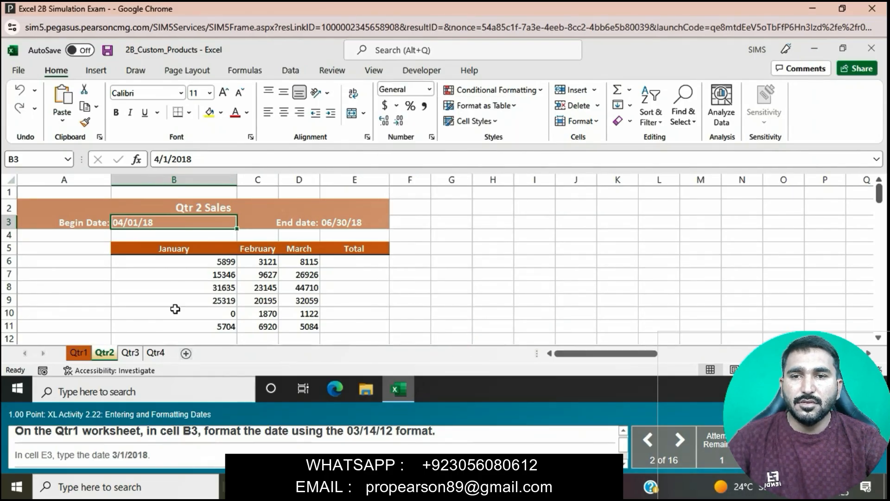
On the Qtr1 worksheet, format the begin date in cell B3 with the 03/14/12 date format.
{"action": "left_click", "coordinate": [82, 353]}
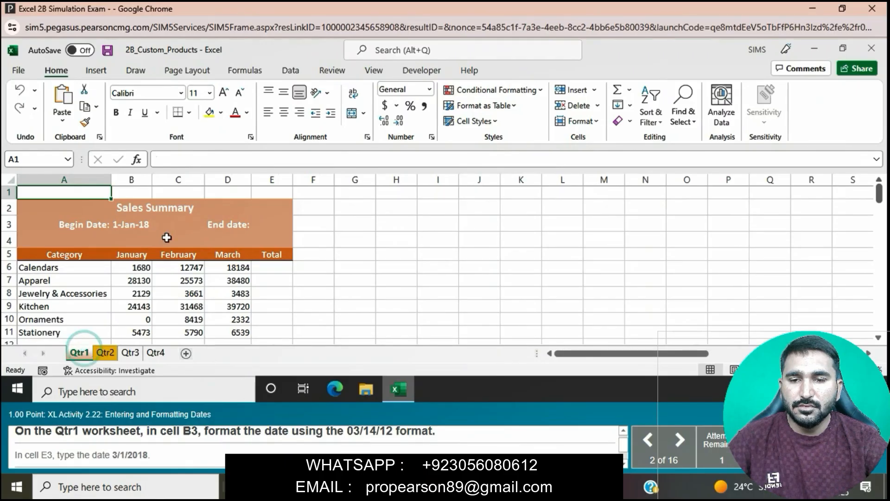
{"action": "left_click", "coordinate": [147, 225]}
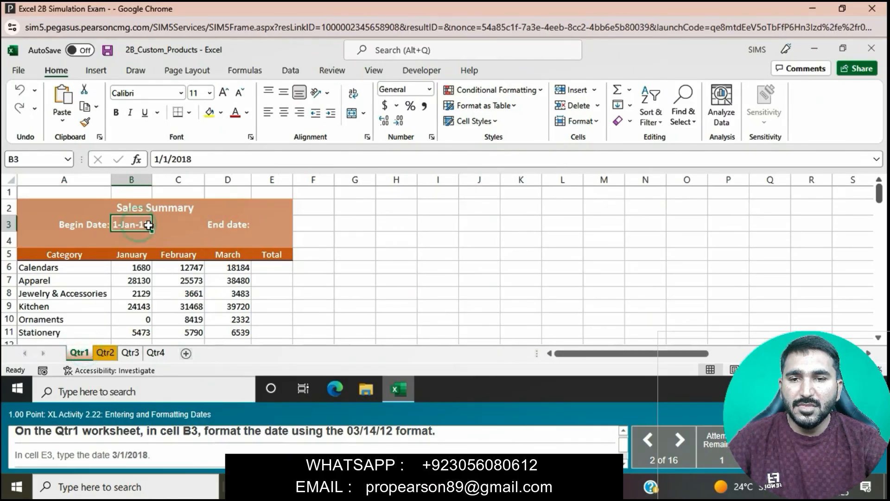
{"action": "left_click", "coordinate": [432, 137]}
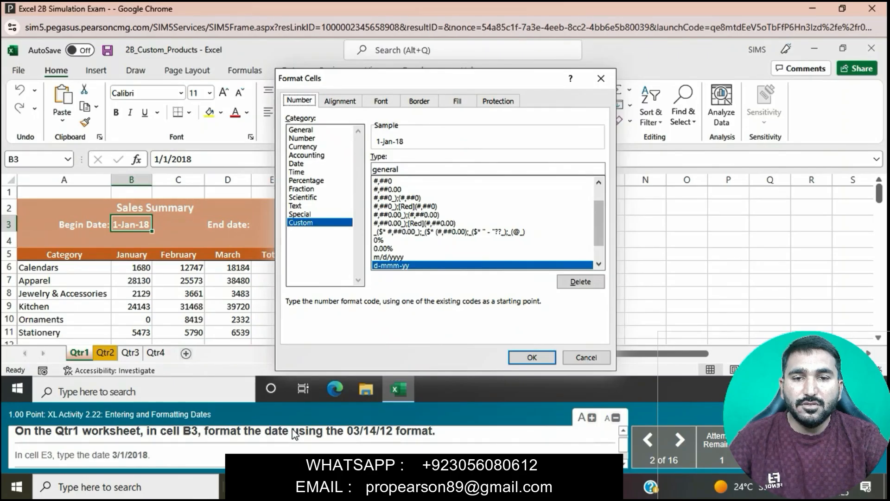
{"action": "left_click", "coordinate": [302, 164]}
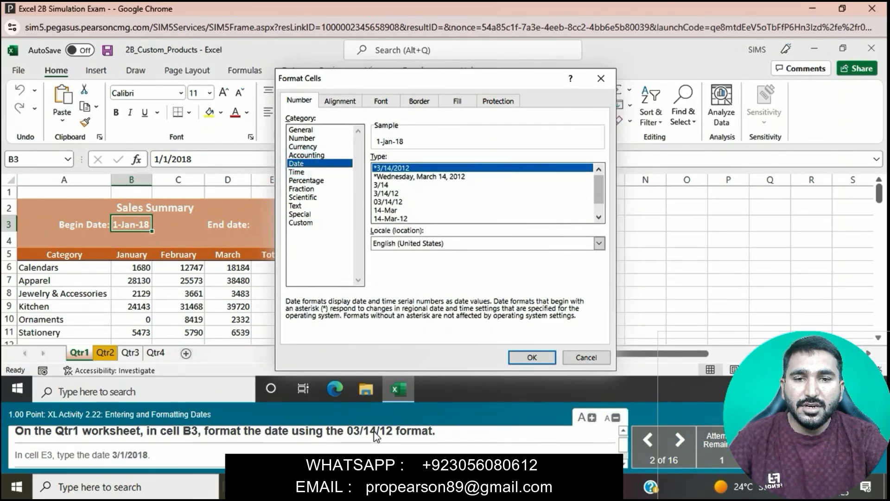
{"action": "left_click", "coordinate": [389, 202]}
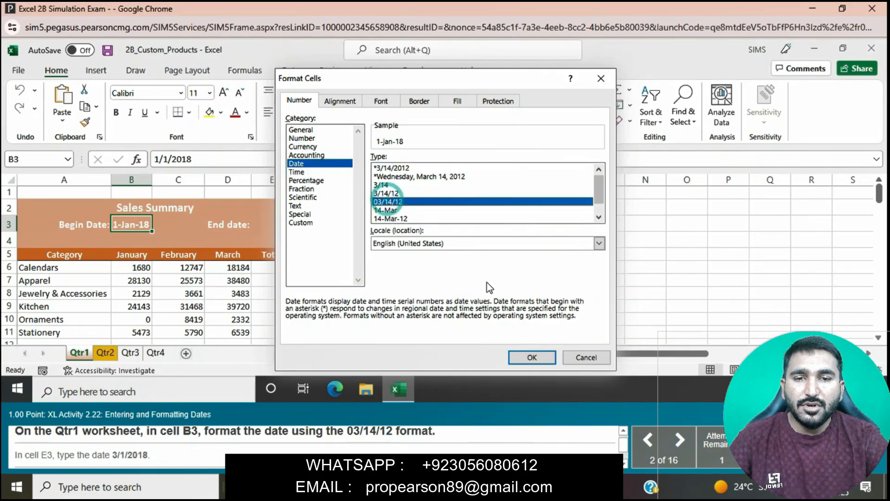
{"action": "left_click", "coordinate": [532, 358]}
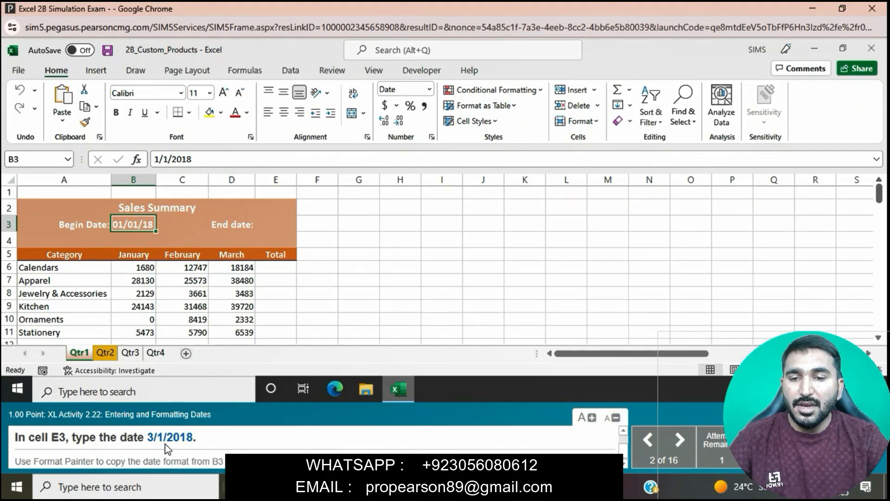
Enter the end date 3/1/2018 in cell E3 of the Qtr1 worksheet.
{"action": "left_click", "coordinate": [274, 227]}
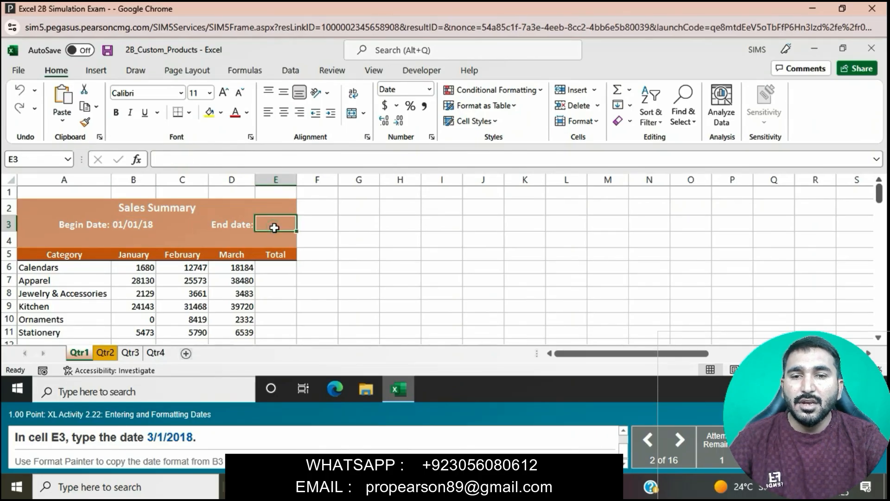
{"action": "left_click", "coordinate": [274, 228]}
{"action": "left_click", "coordinate": [236, 159]}
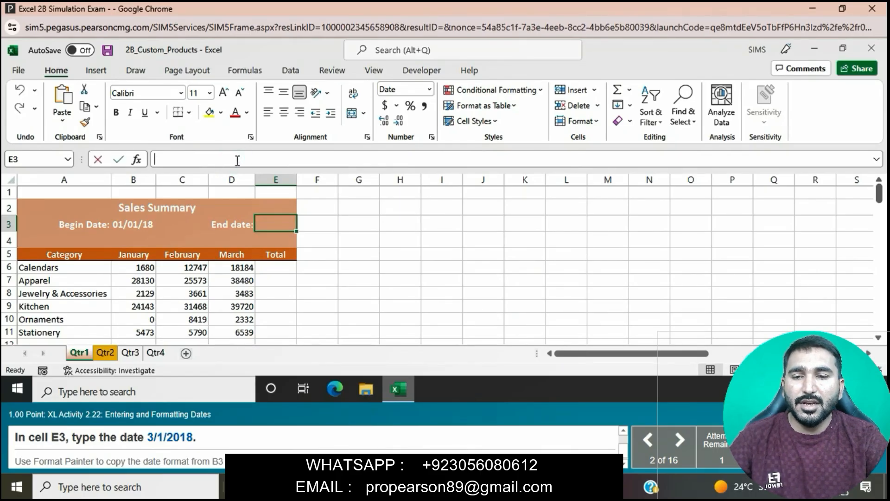
{"action": "type", "text": "3/1/2018"}
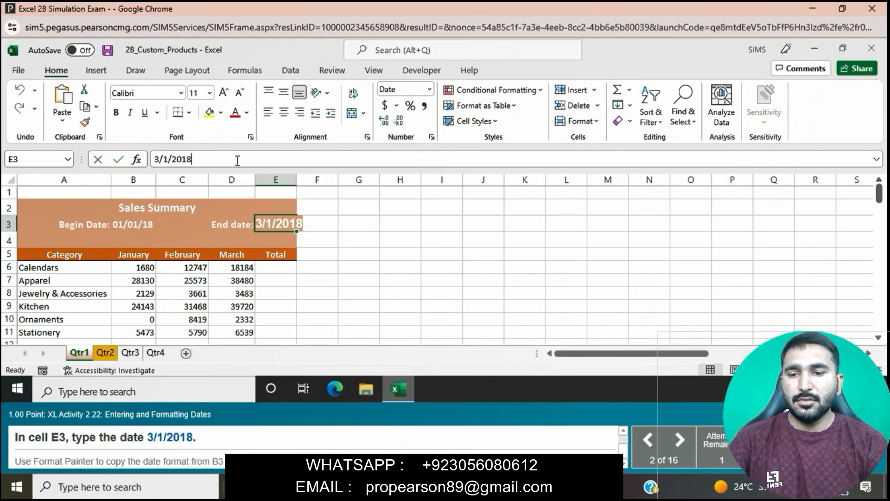
{"action": "key", "text": "Return"}
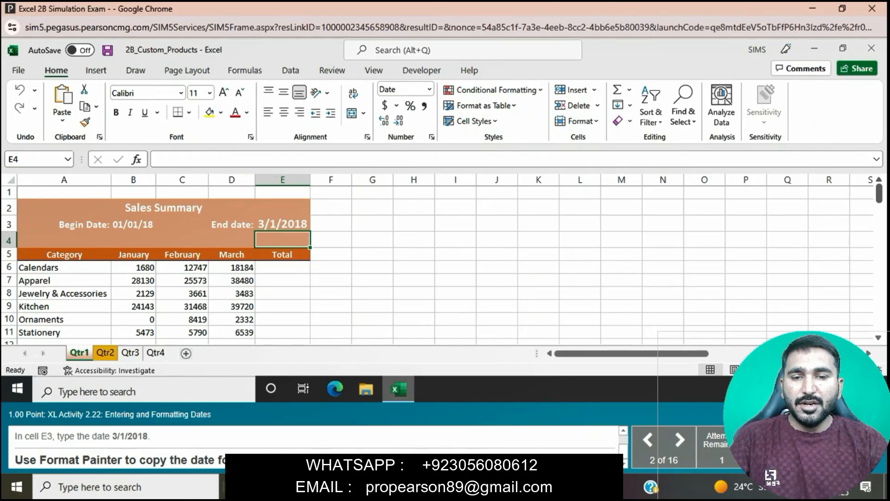
Copy the date format from cell B3 to cell E3 with Format Painter.
{"action": "left_click", "coordinate": [128, 226]}
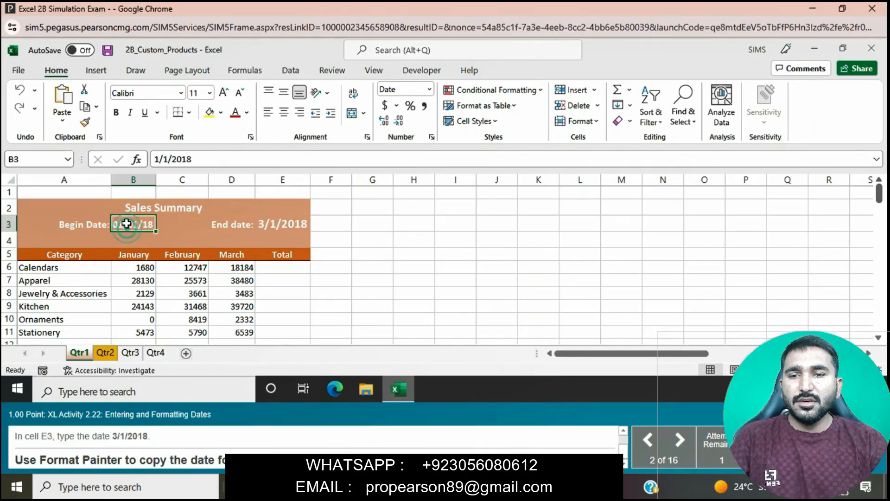
{"action": "left_click", "coordinate": [85, 122]}
{"action": "left_click", "coordinate": [287, 226]}
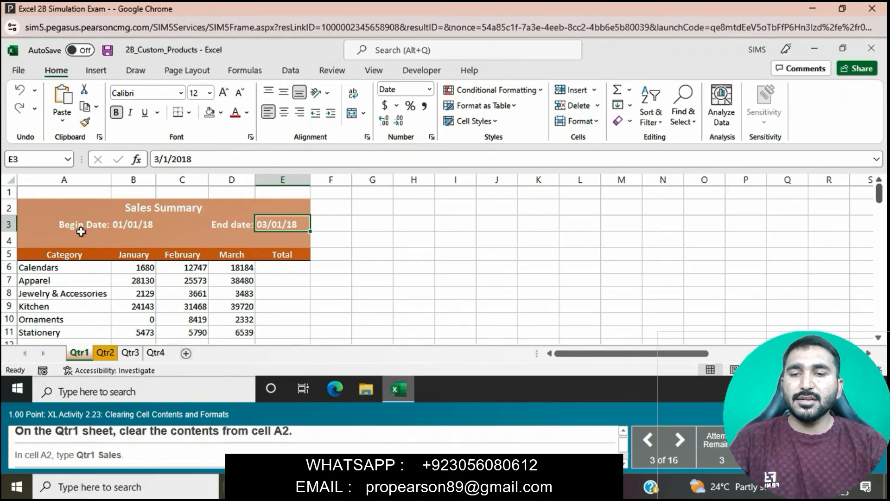
Clear the contents of cell A2 on the Qtr1 worksheet and enter Qtr1 Sales in it.
{"action": "left_click", "coordinate": [63, 209]}
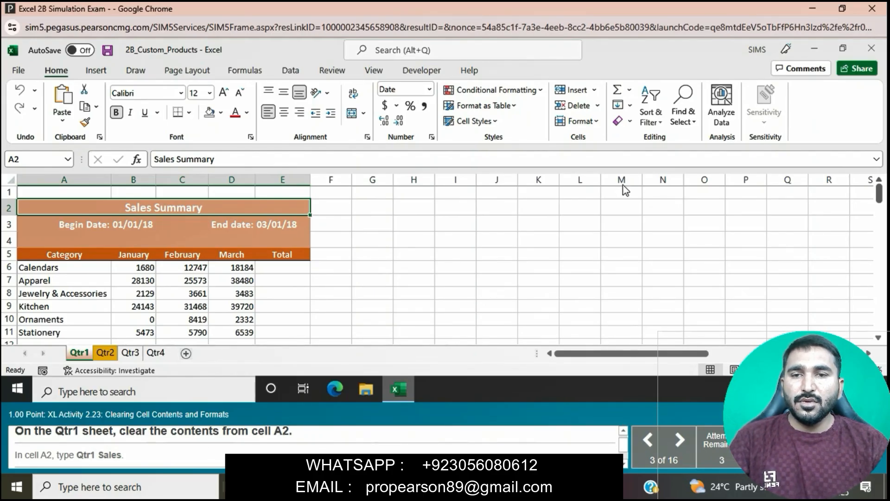
{"action": "left_click", "coordinate": [630, 122]}
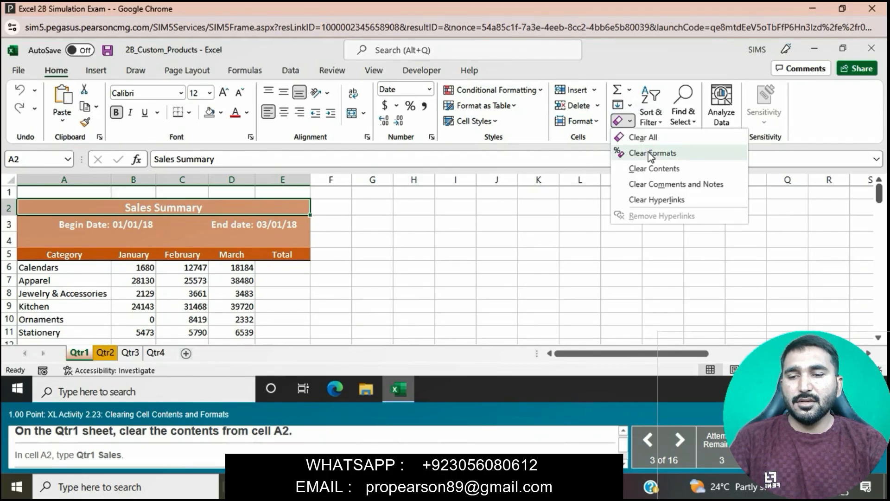
{"action": "left_click", "coordinate": [654, 168]}
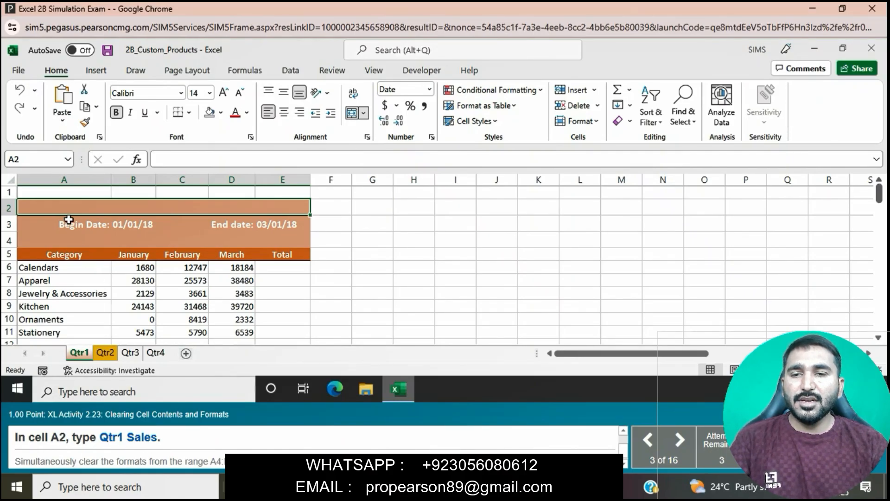
{"action": "type", "text": "Q"}
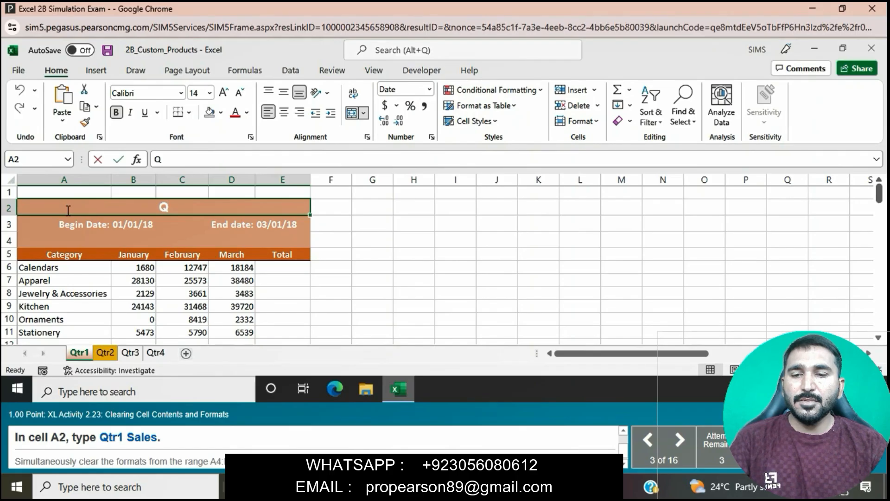
{"action": "type", "text": "tr1 "}
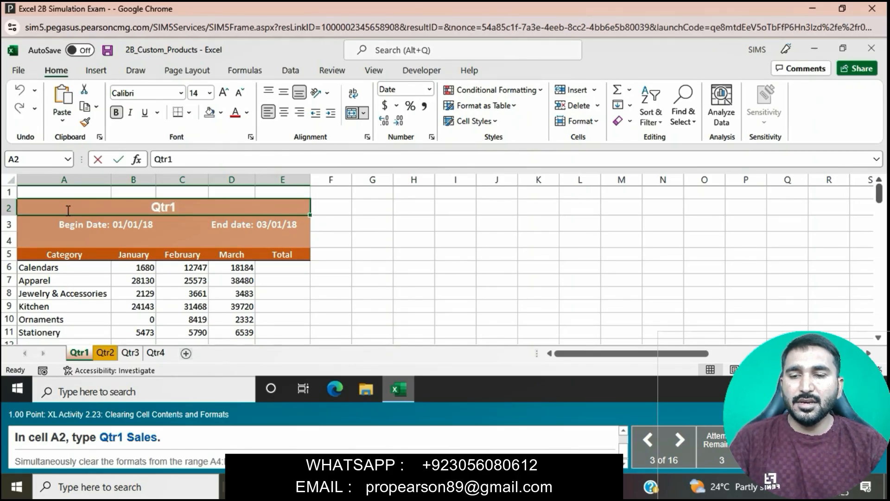
{"action": "type", "text": "Sa"}
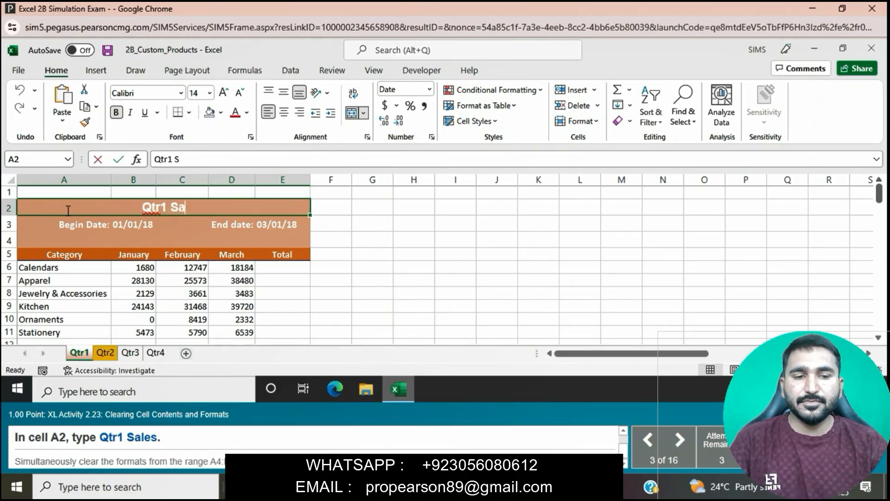
{"action": "type", "text": "les"}
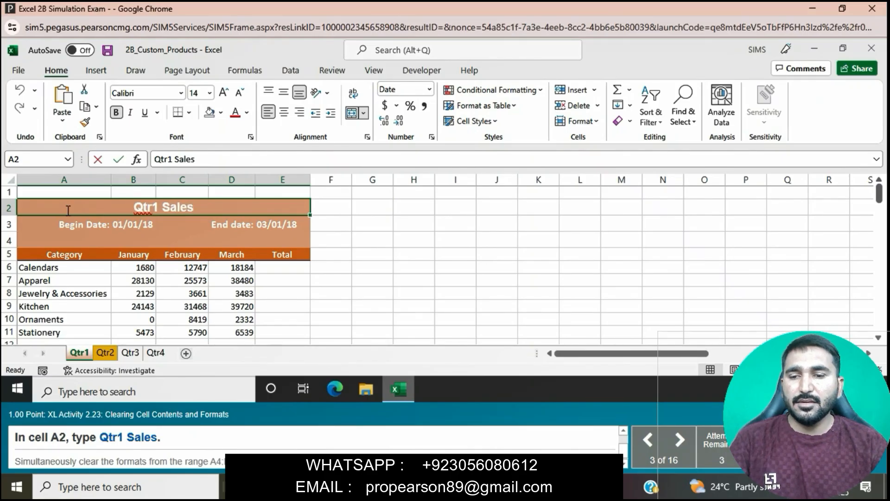
{"action": "key", "text": "Return"}
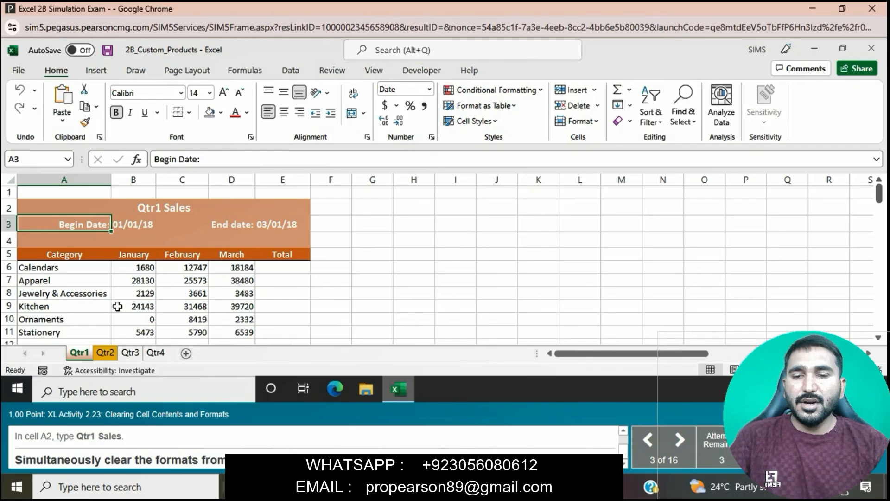
Clear only the formats from the range A4:E4 on the Qtr1 worksheet.
{"action": "left_click", "coordinate": [56, 239]}
{"action": "left_click_drag", "start_coordinate": [56, 240], "coordinate": [257, 241]}
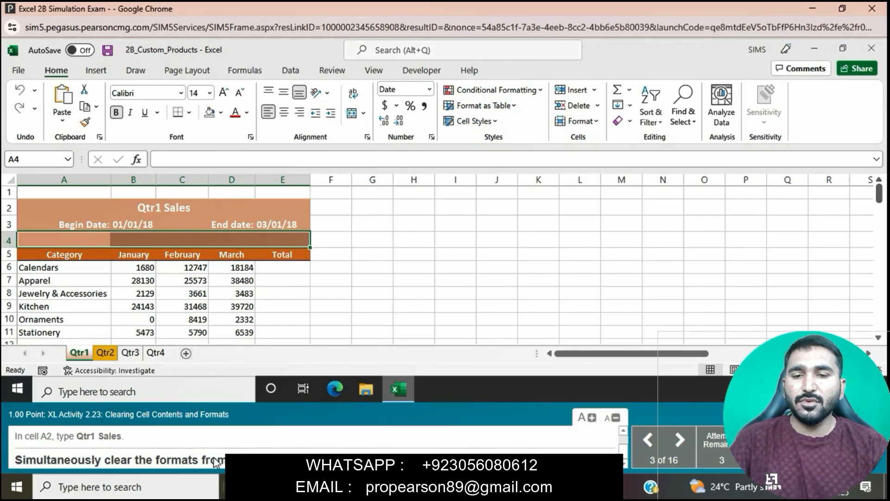
{"action": "left_click", "coordinate": [631, 122]}
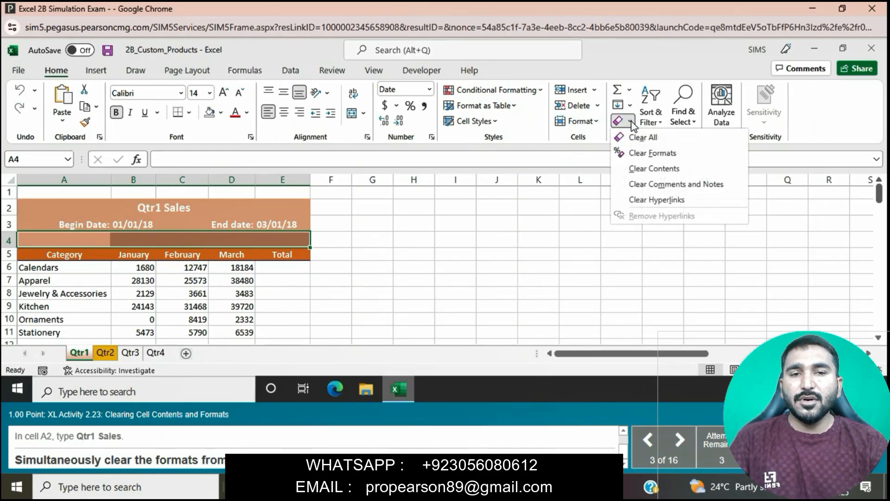
{"action": "left_click", "coordinate": [646, 151]}
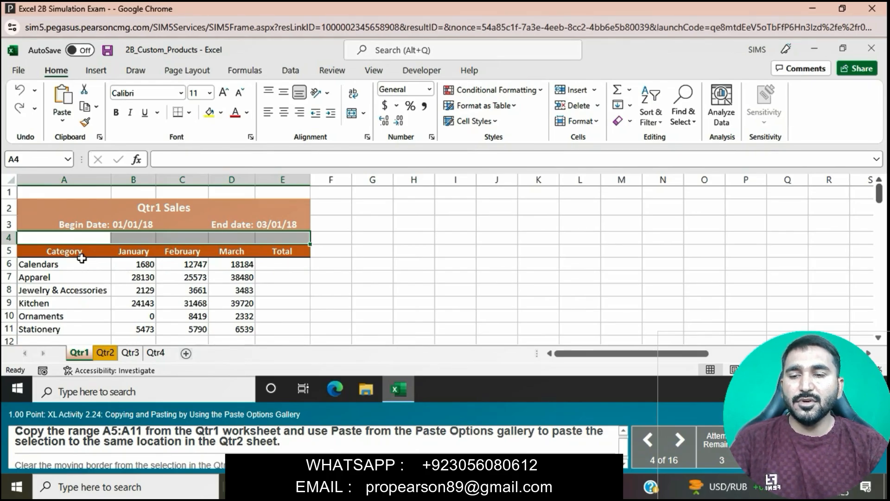
Copy the range A5:A11 from Qtr1, paste it at A5 on Qtr2 with the regular Paste option, and clear the moving border on Qtr1.
{"action": "left_click_drag", "start_coordinate": [82, 251], "coordinate": [87, 328]}
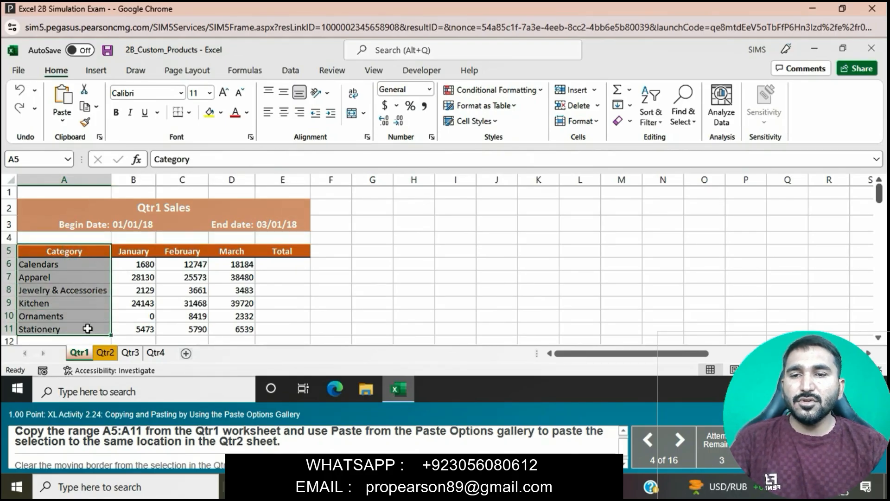
{"action": "key", "text": "ctrl+c"}
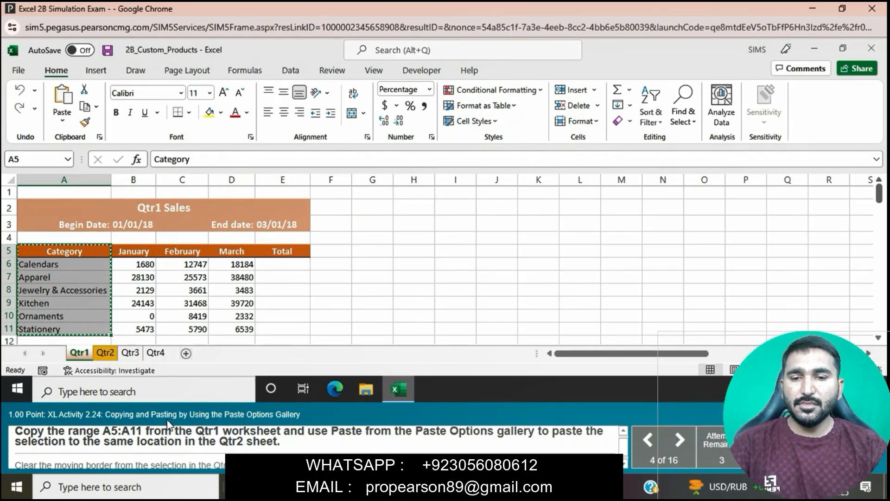
{"action": "left_click", "coordinate": [106, 353]}
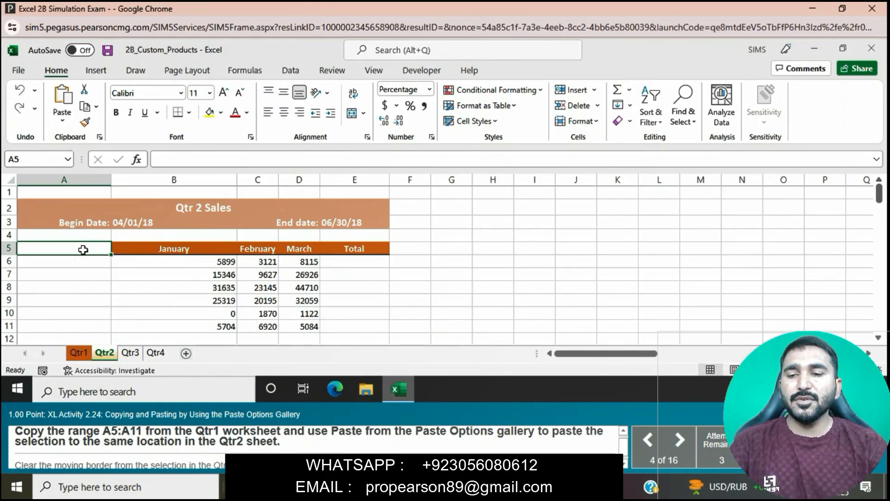
{"action": "left_click", "coordinate": [63, 122]}
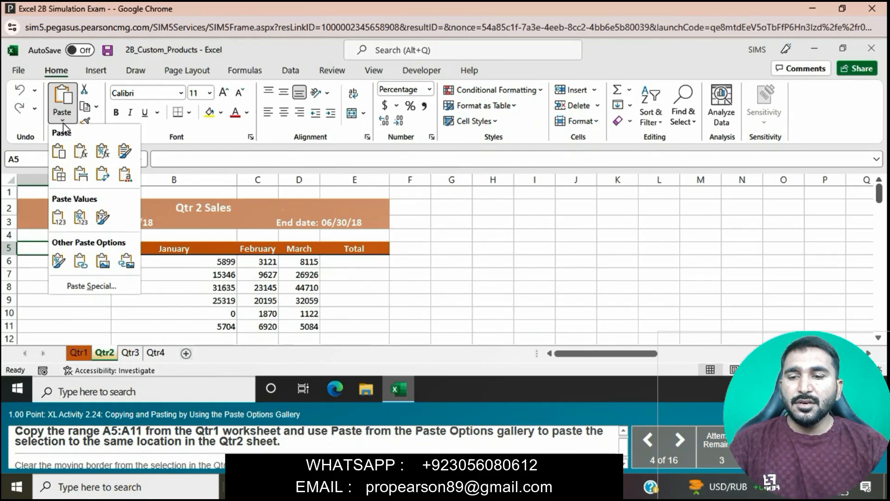
{"action": "left_click", "coordinate": [33, 250]}
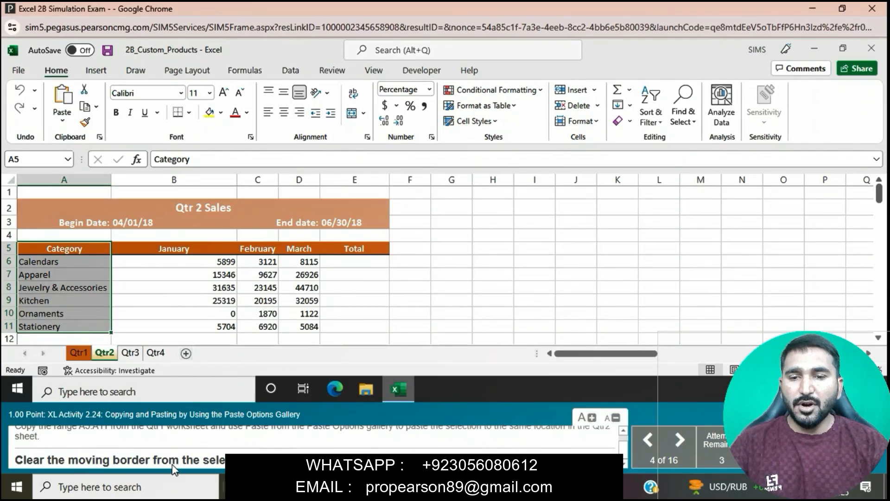
{"action": "left_click", "coordinate": [82, 355]}
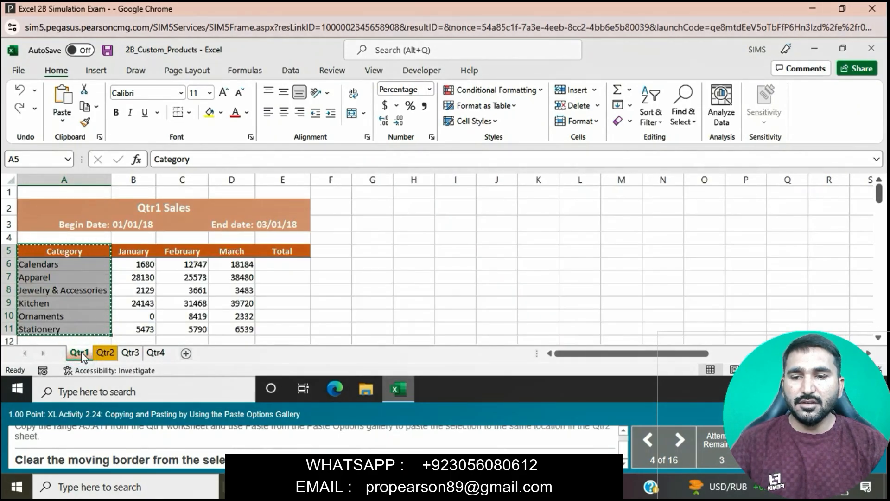
{"action": "key", "text": "Escape"}
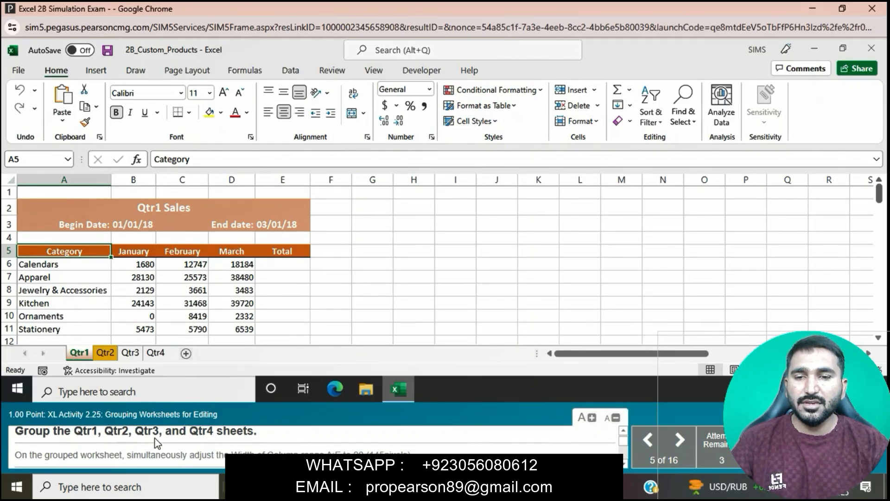
Group the Qtr1, Qtr2, Qtr3 and Qtr4 sheets and set the width of columns A:E to 20 (145 pixels).
{"action": "left_click", "coordinate": [108, 358], "text": "ctrl"}
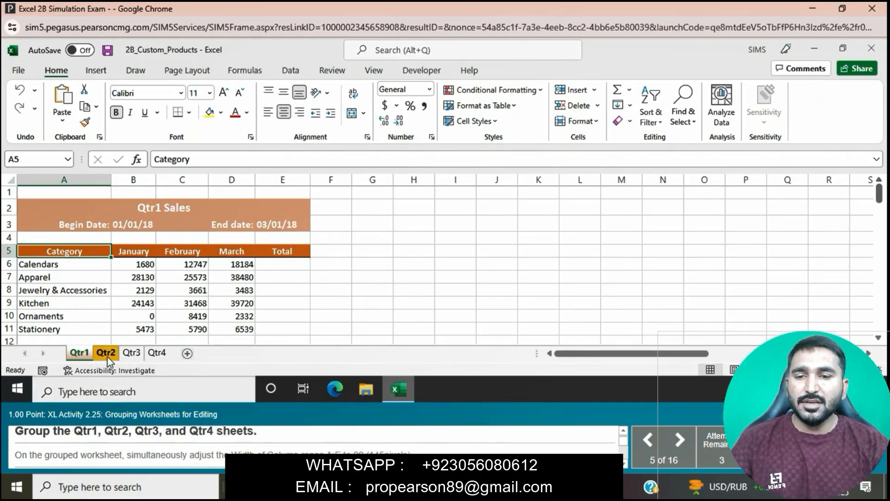
{"action": "left_click", "coordinate": [129, 355], "text": "ctrl"}
{"action": "left_click", "coordinate": [155, 355], "text": "ctrl"}
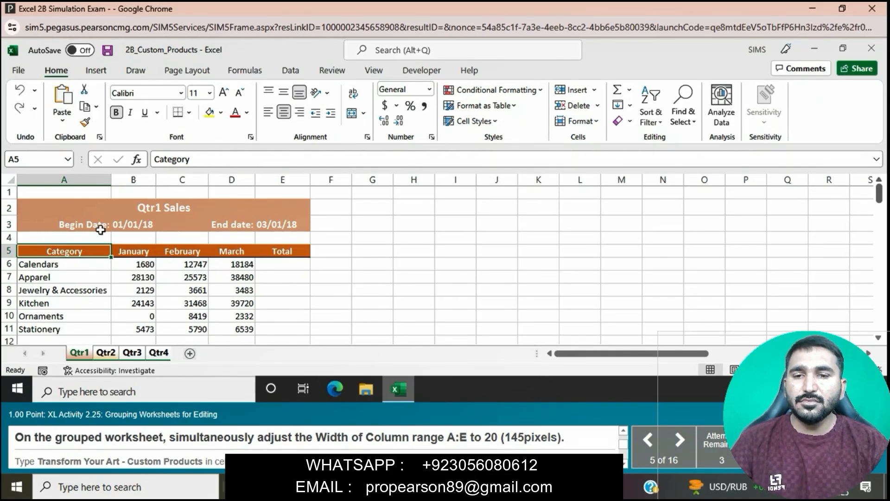
{"action": "left_click_drag", "start_coordinate": [60, 182], "coordinate": [276, 192]}
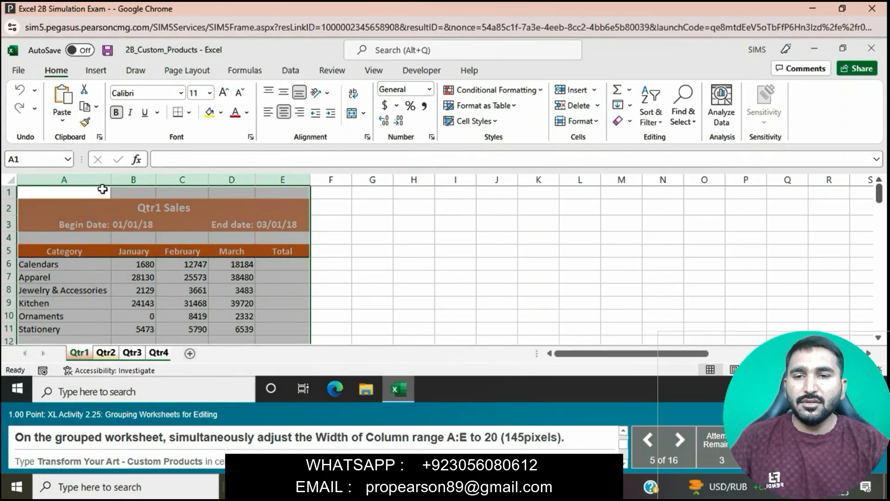
{"action": "mouse_move", "coordinate": [110, 184]}
{"action": "left_mouse_down"}
{"action": "mouse_move", "coordinate": [126, 187]}
{"action": "mouse_move", "coordinate": [112, 184]}
{"action": "left_mouse_up"}
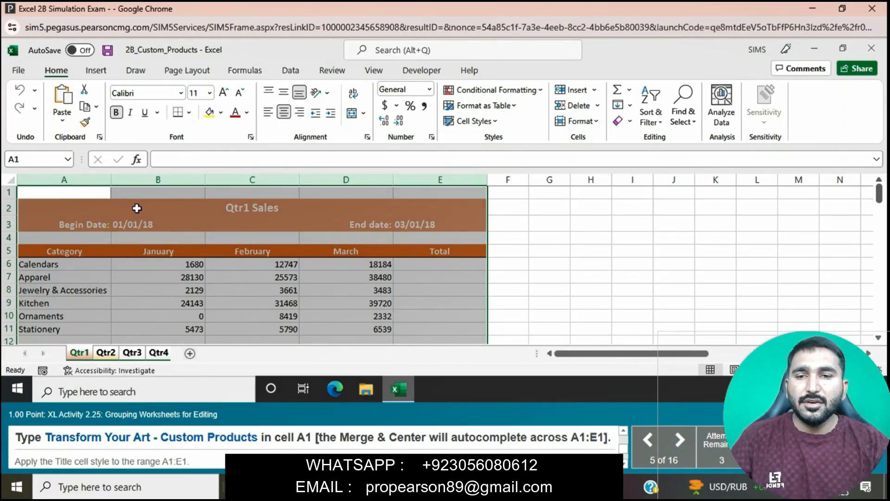
Enter the title Transform Your Art - Custom Products in cell A1 of the grouped worksheets.
{"action": "left_click", "coordinate": [91, 191]}
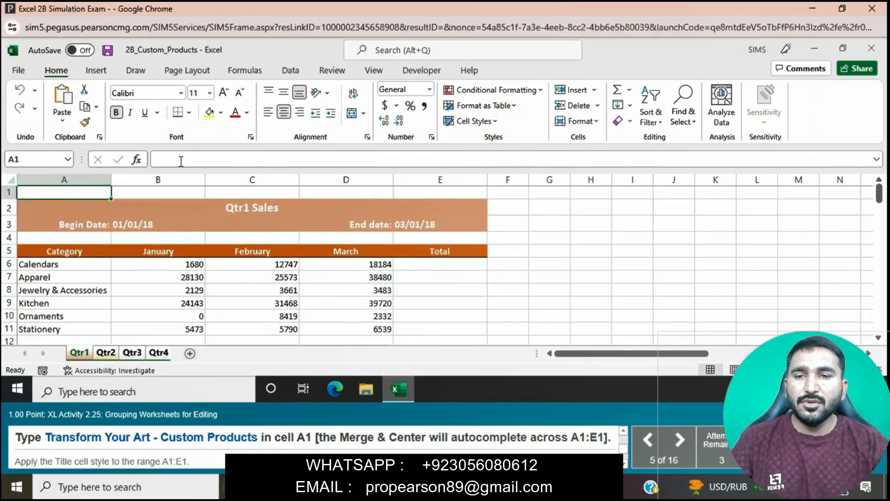
{"action": "type", "text": "Transform Your Art - Custom P"}
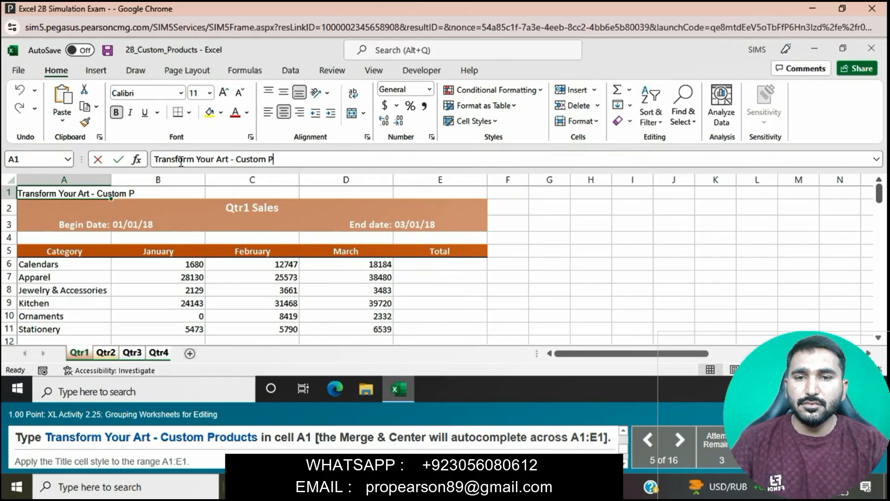
{"action": "type", "text": "roducts"}
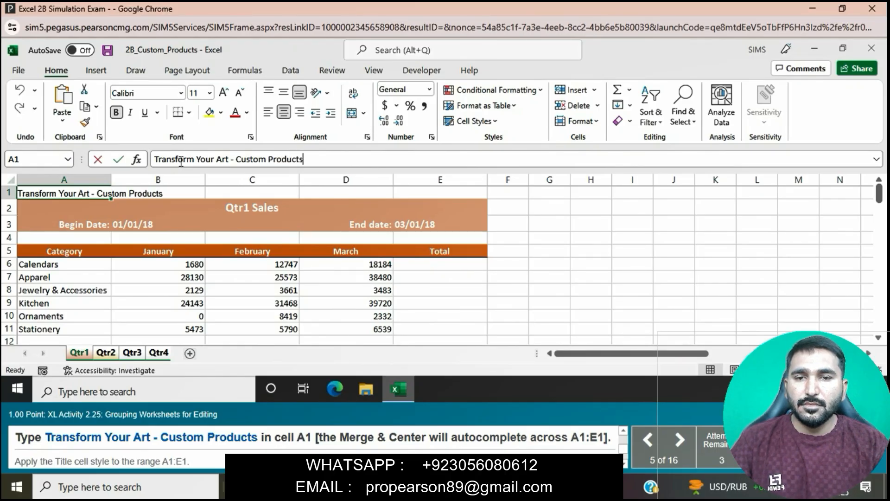
{"action": "key", "text": "Return"}
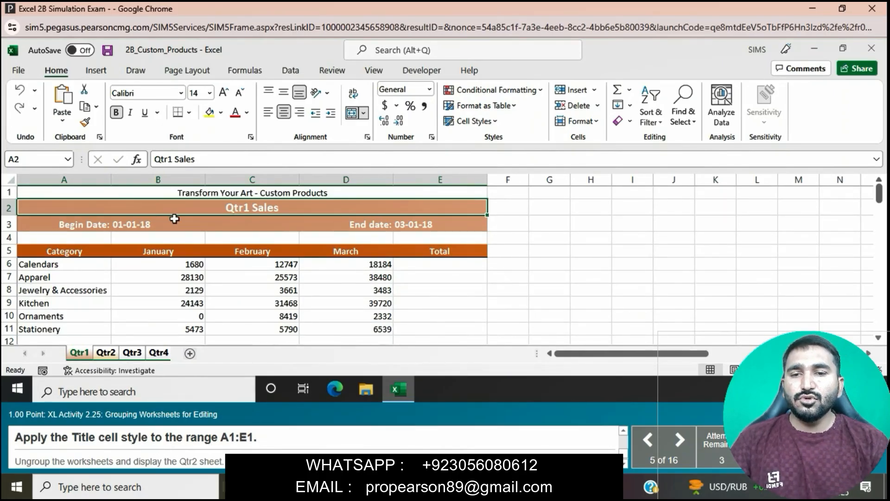
Apply the Title cell style to the range A1:E1 on the grouped worksheets.
{"action": "left_click", "coordinate": [105, 191]}
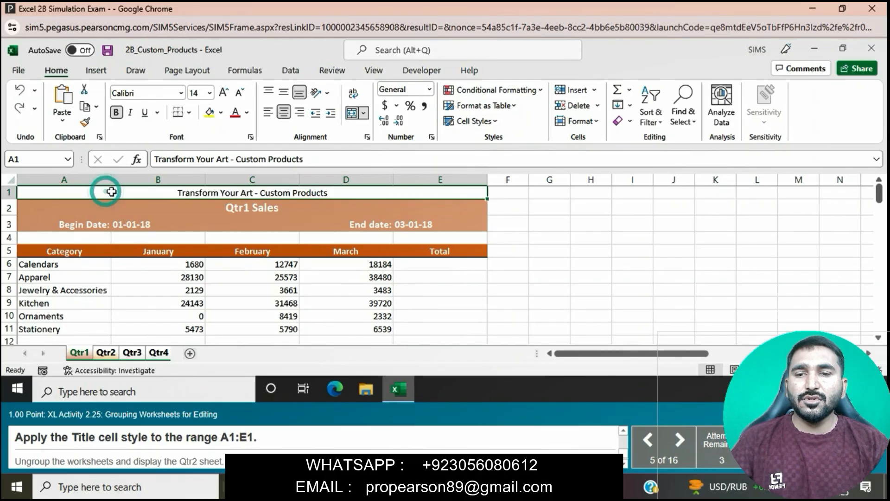
{"action": "left_click", "coordinate": [482, 121]}
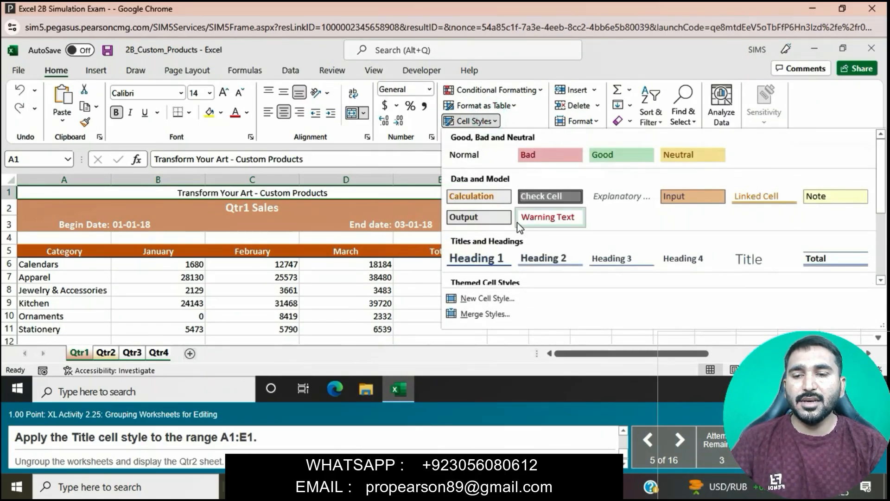
{"action": "left_click", "coordinate": [753, 251]}
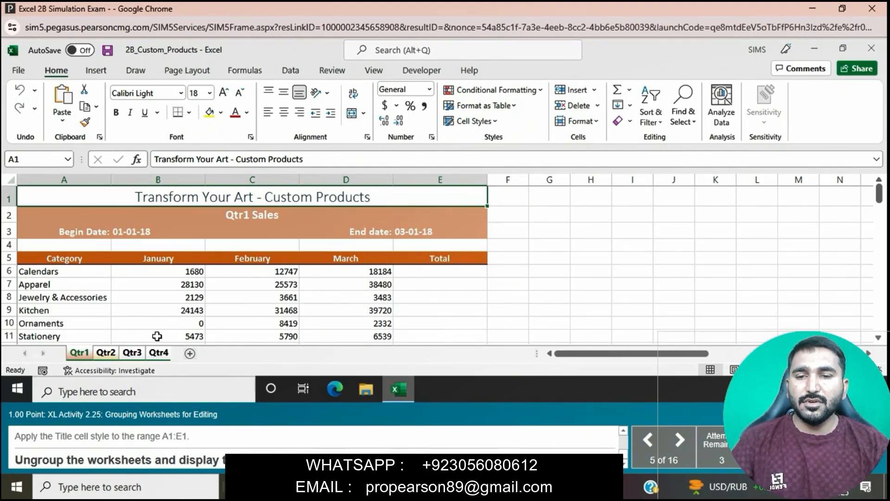
Ungroup the worksheets and display the Qtr2 sheet.
{"action": "right_click", "coordinate": [82, 357]}
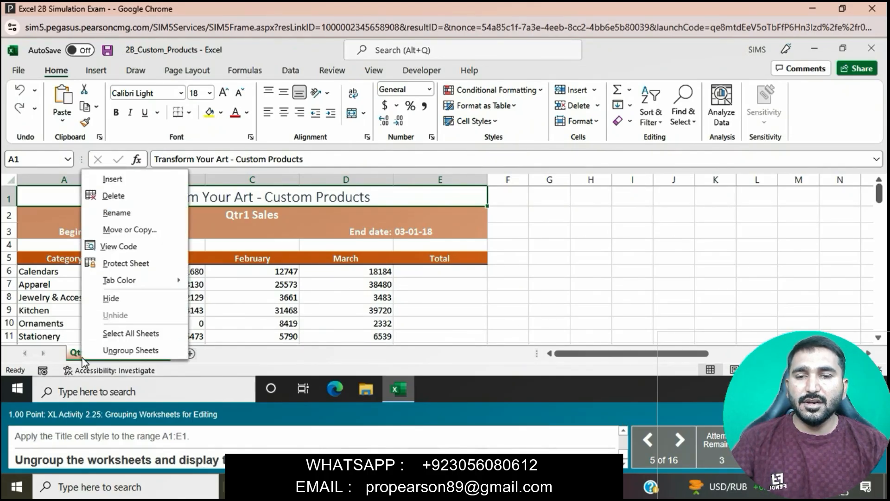
{"action": "left_click", "coordinate": [107, 352]}
{"action": "left_click", "coordinate": [104, 353]}
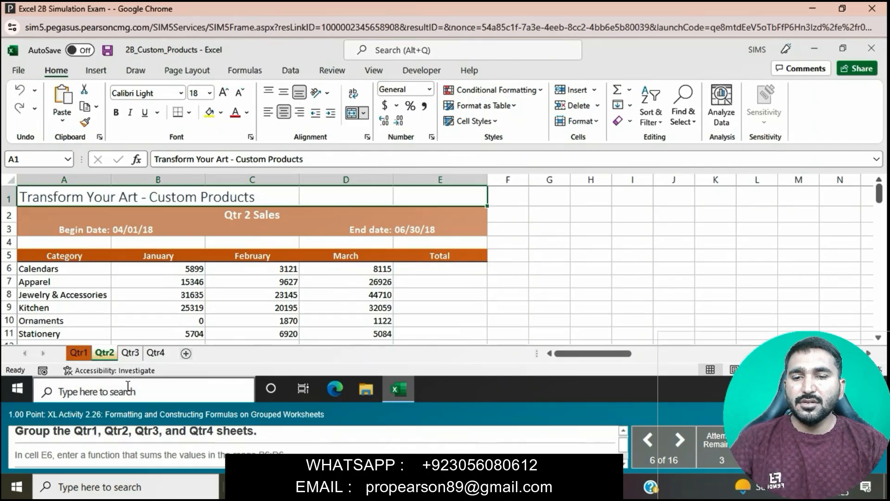
Group the Qtr1, Qtr2, Qtr3 and Qtr4 sheets again, with Qtr1 as the displayed sheet.
{"action": "left_click", "coordinate": [79, 353]}
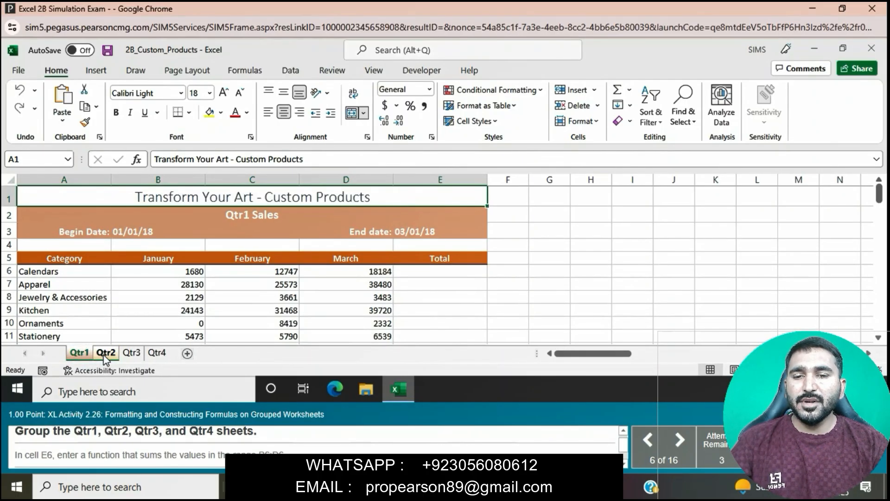
{"action": "left_click", "coordinate": [106, 353], "text": "ctrl"}
{"action": "left_click", "coordinate": [131, 353], "text": "ctrl"}
{"action": "left_click", "coordinate": [155, 354], "text": "ctrl"}
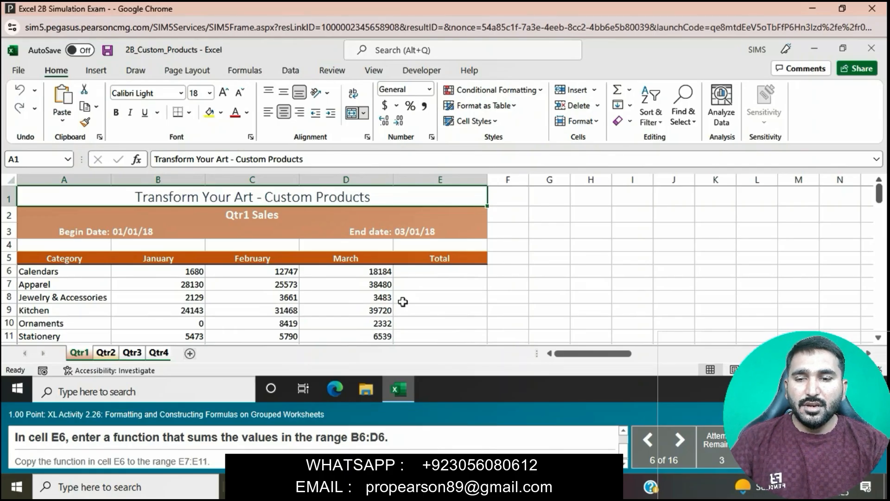
Enter =SUM(B6:D6) in cell E6 of the grouped worksheets and copy the function to the range E7:E11.
{"action": "left_click", "coordinate": [413, 272]}
{"action": "type", "text": "=SUM"}
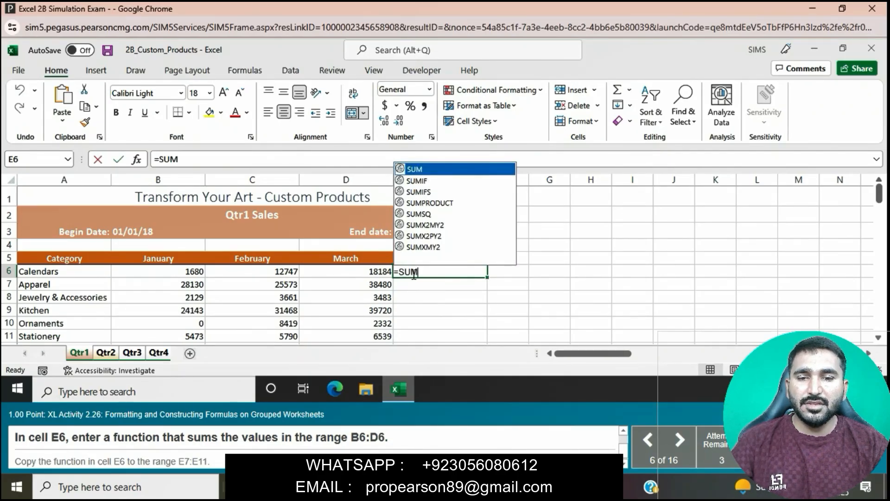
{"action": "type", "text": "("}
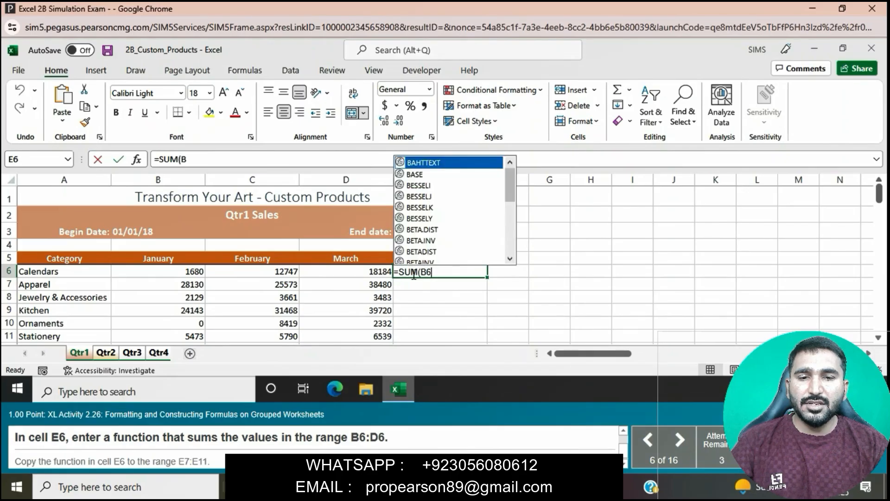
{"action": "type", "text": "6:D6"}
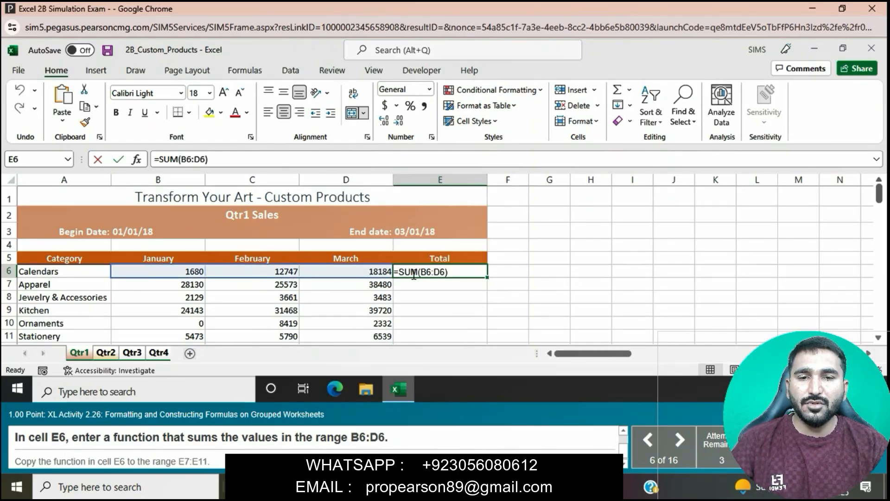
{"action": "type", "text": ")"}
{"action": "key", "text": "Return"}
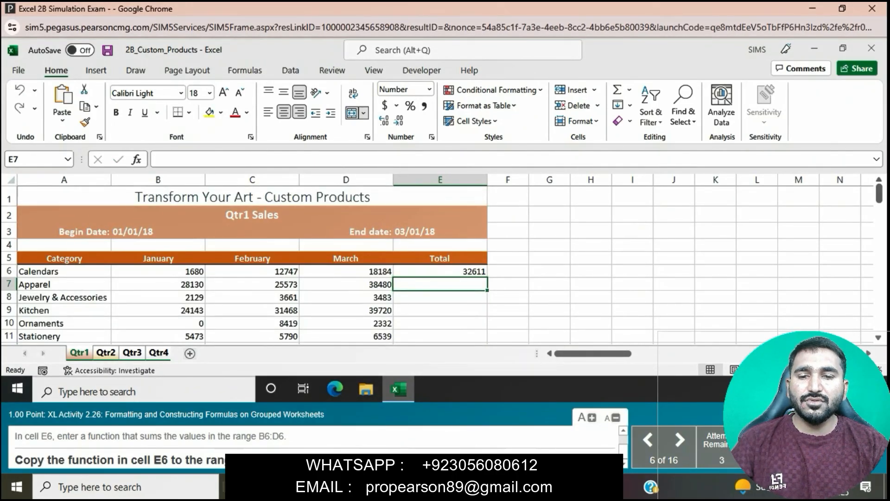
{"action": "left_click", "coordinate": [436, 272]}
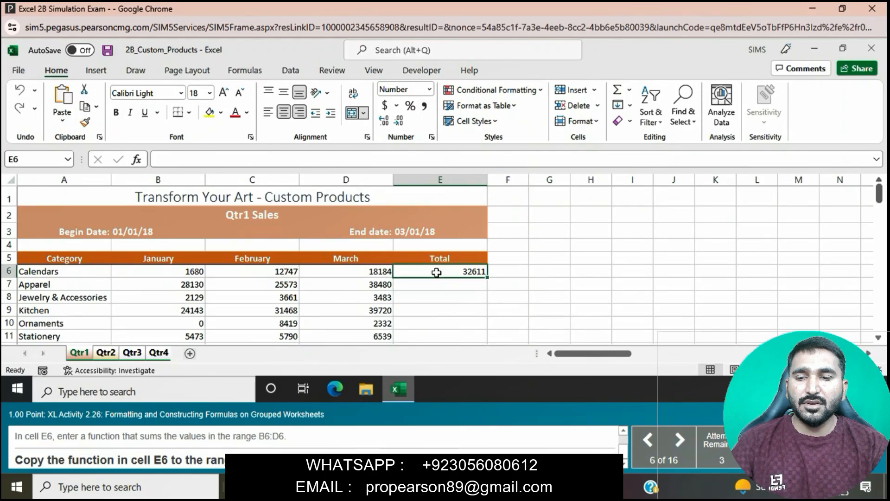
{"action": "left_click_drag", "start_coordinate": [492, 276], "coordinate": [462, 251]}
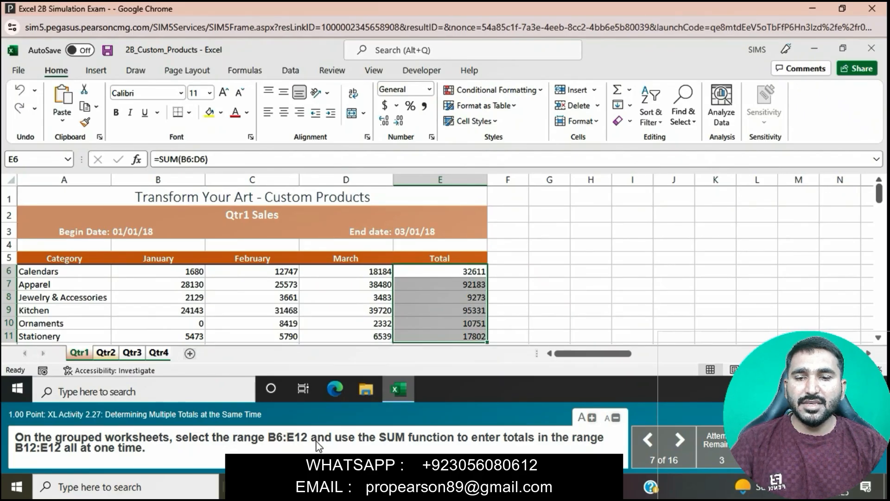
Use the SUM function on the range B6:E12 to enter all totals in B12:E12 at once on the grouped worksheets.
{"action": "left_click", "coordinate": [179, 273]}
{"action": "left_click_drag", "start_coordinate": [179, 274], "coordinate": [459, 257]}
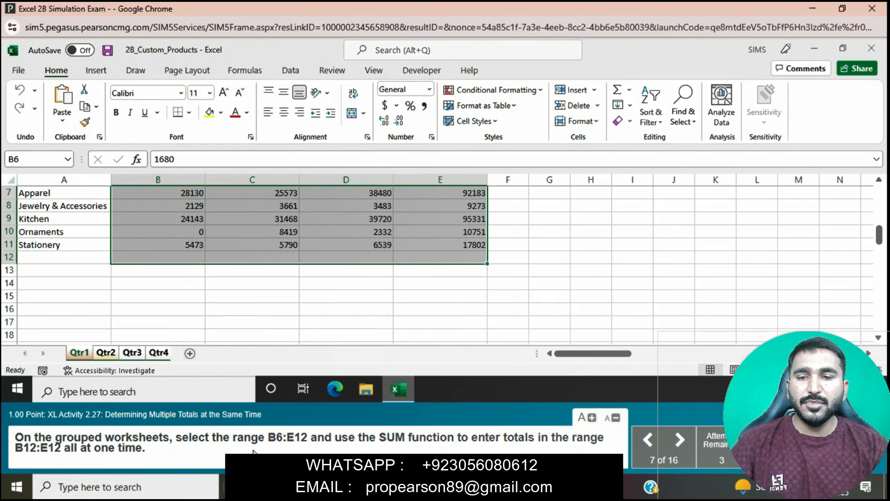
{"action": "left_click", "coordinate": [616, 91]}
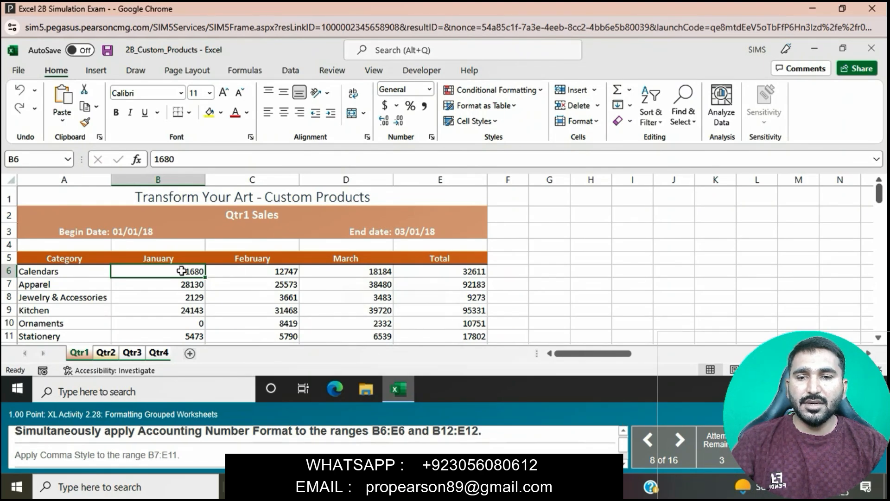
Apply Accounting Number Format simultaneously to the ranges B6:E6 and B12:E12 on the grouped worksheets.
{"action": "left_click_drag", "start_coordinate": [181, 271], "coordinate": [445, 267]}
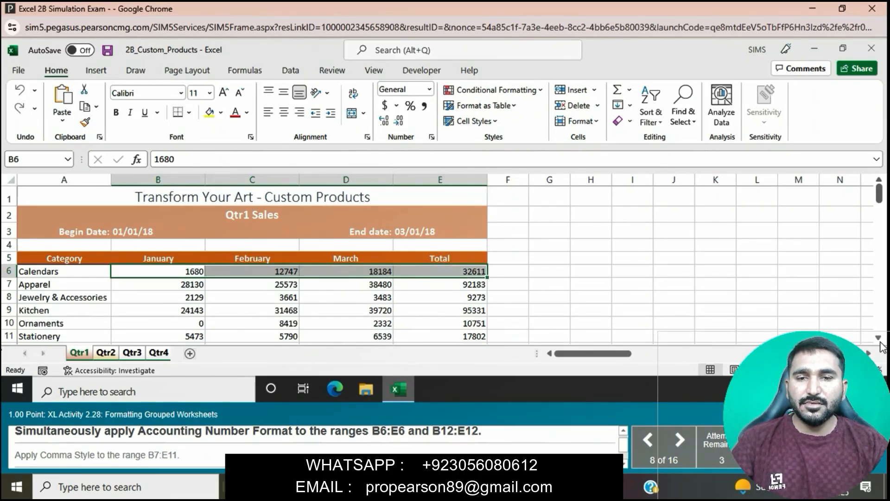
{"action": "scroll", "coordinate": [254, 312], "scroll_direction": "down", "scroll_amount": 2}
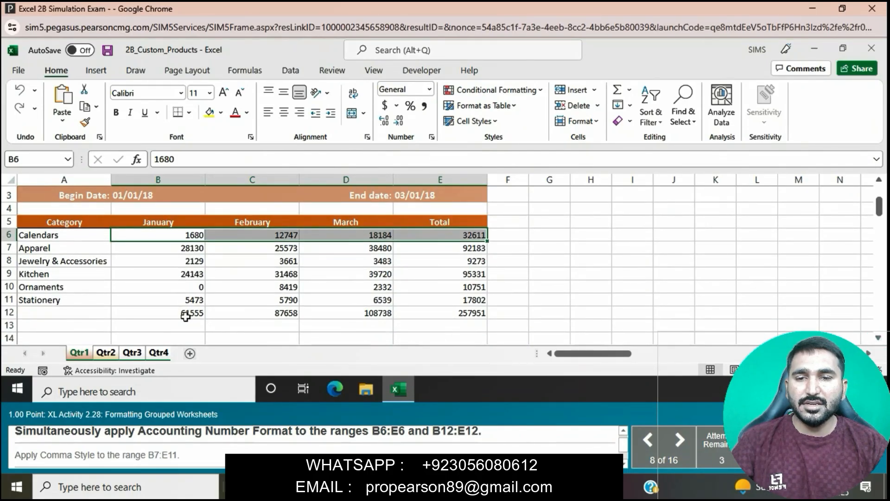
{"action": "left_click", "coordinate": [180, 313], "text": "ctrl"}
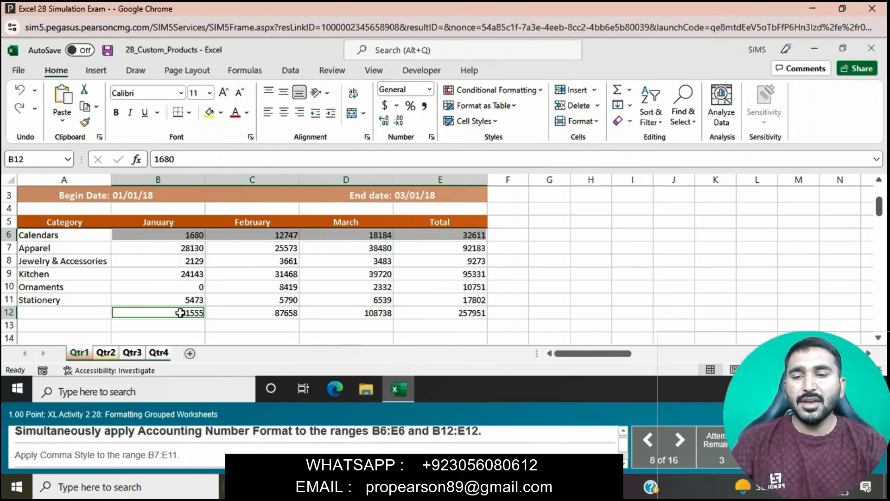
{"action": "left_click_drag", "start_coordinate": [180, 313], "coordinate": [423, 313]}
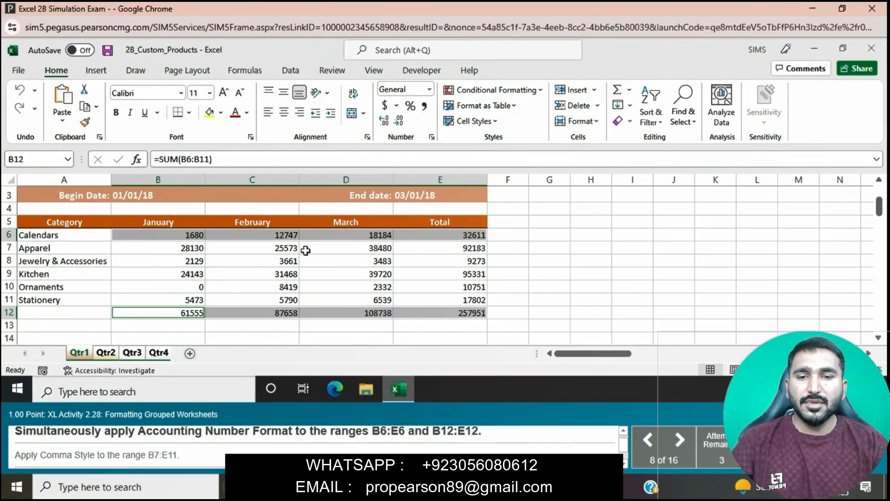
{"action": "left_click", "coordinate": [379, 107]}
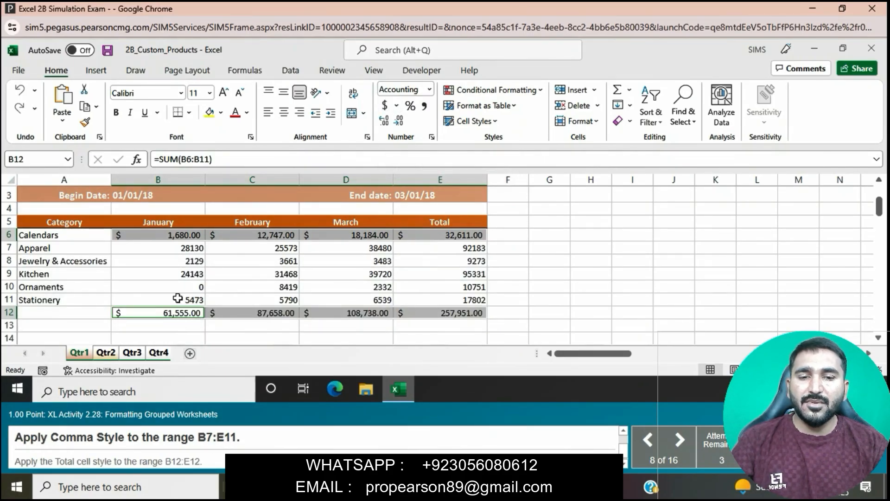
Apply Comma Style to the range B7:E11 and the Total cell style to the range B12:E12.
{"action": "left_click_drag", "start_coordinate": [159, 249], "coordinate": [417, 296]}
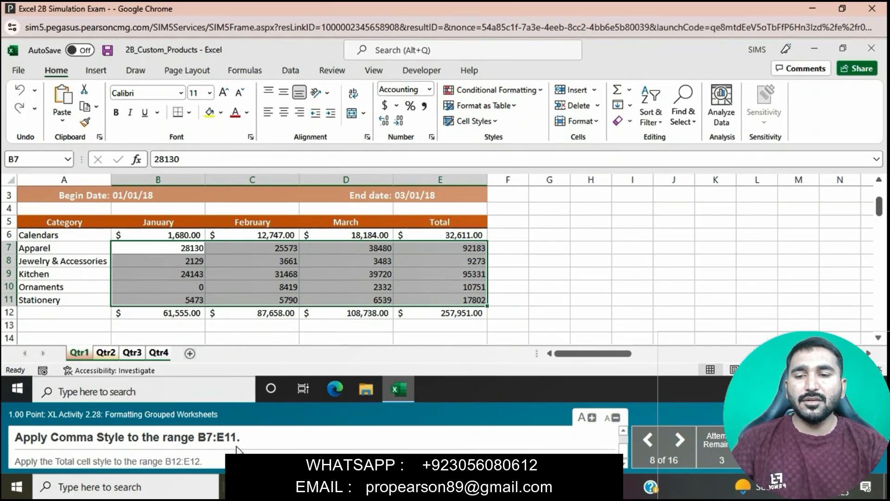
{"action": "left_click", "coordinate": [424, 110]}
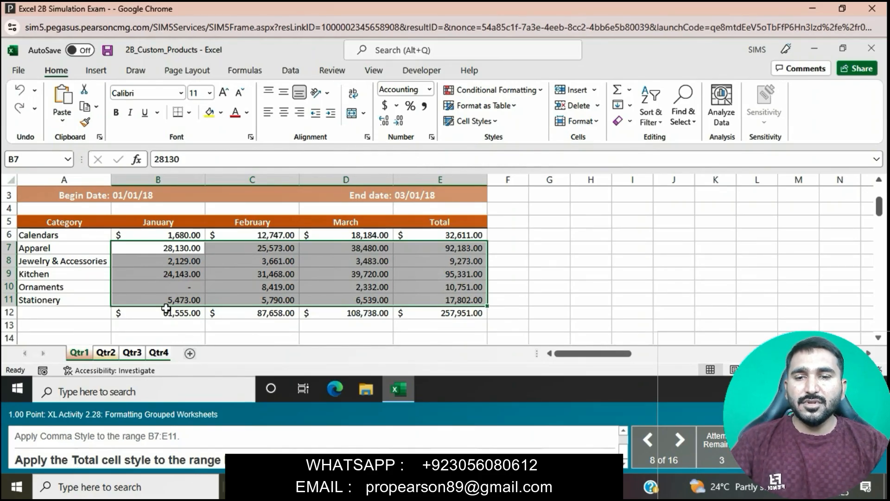
{"action": "left_click_drag", "start_coordinate": [166, 311], "coordinate": [419, 313]}
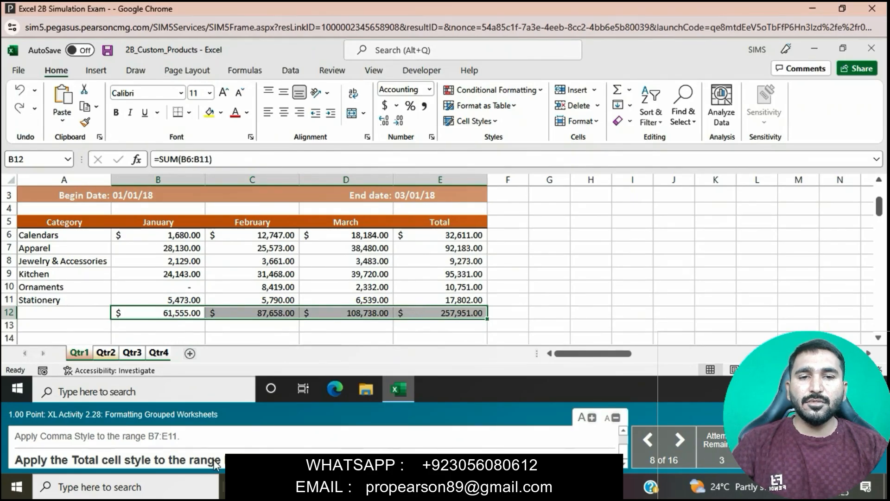
{"action": "left_click", "coordinate": [495, 123]}
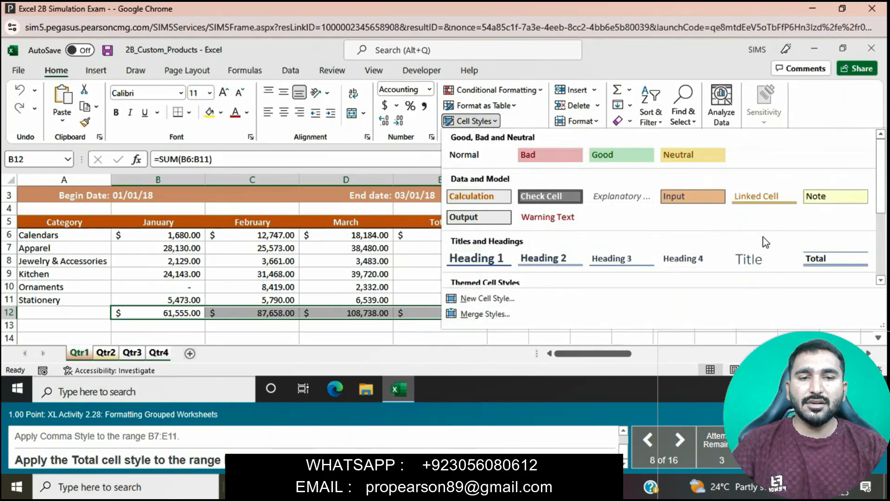
{"action": "left_click", "coordinate": [837, 258]}
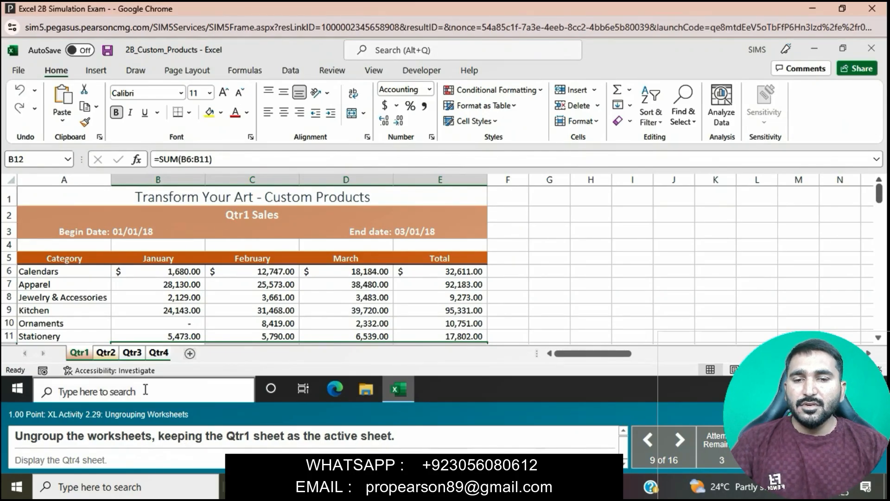
Ungroup the worksheets while keeping Qtr1 active, and display the Qtr4 sheet.
{"action": "right_click", "coordinate": [86, 358]}
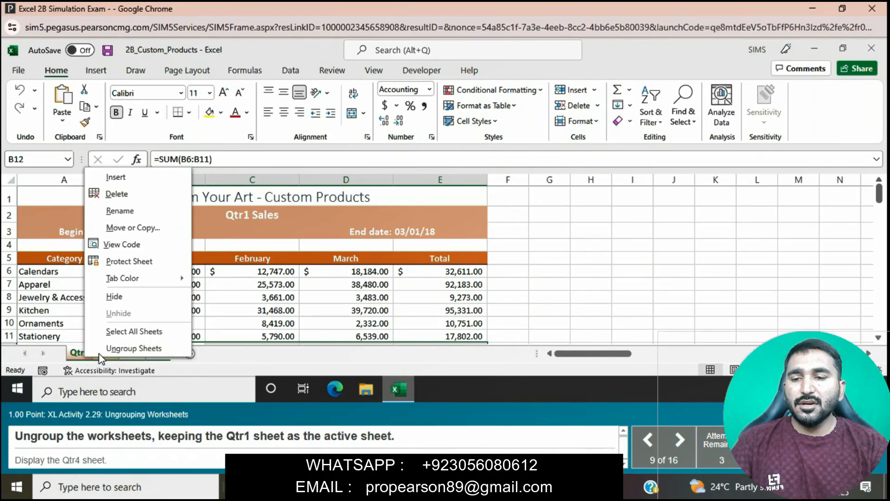
{"action": "left_click", "coordinate": [99, 352]}
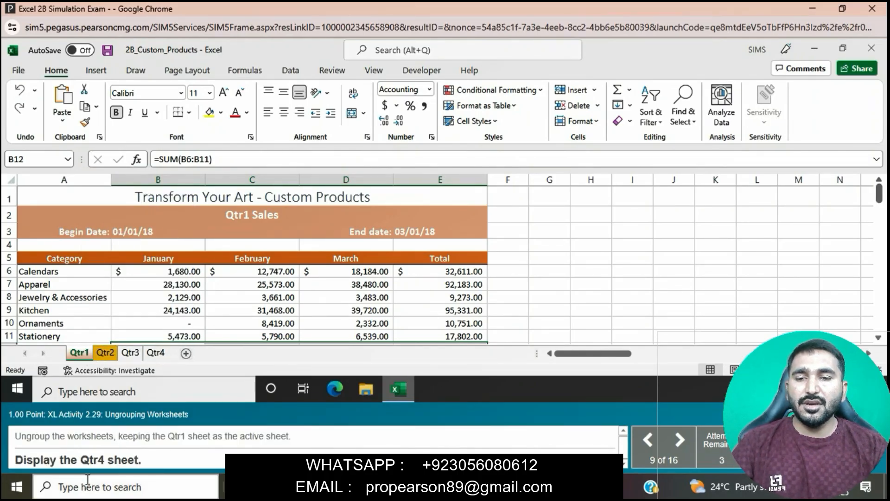
{"action": "left_click", "coordinate": [155, 353]}
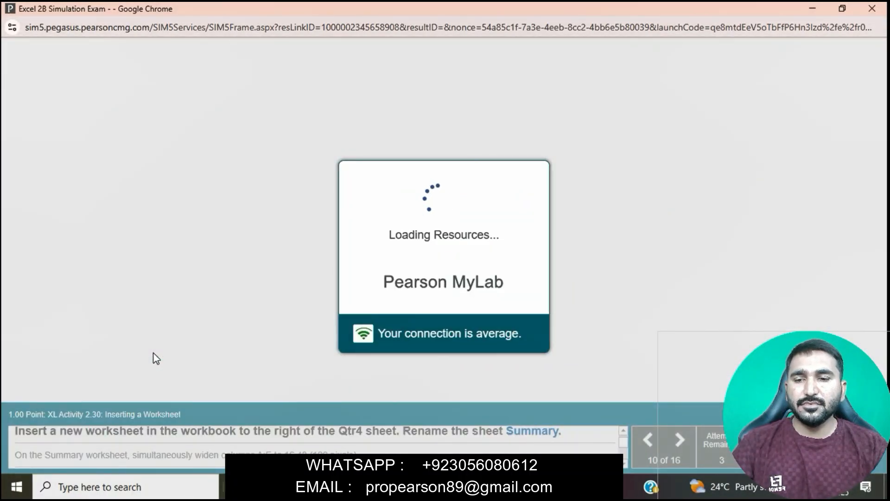
{"action": "left_click", "coordinate": [153, 354]}
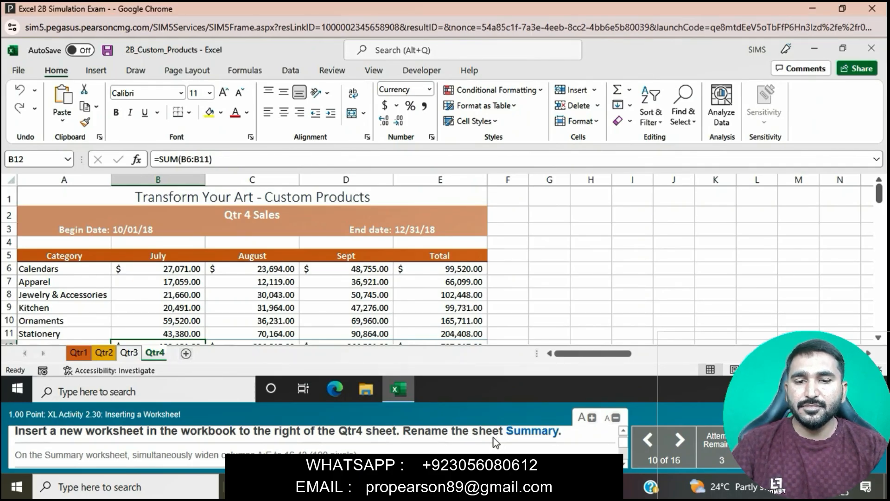
Insert a new worksheet after the Qtr4 sheet and rename it Summary.
{"action": "right_click", "coordinate": [158, 358]}
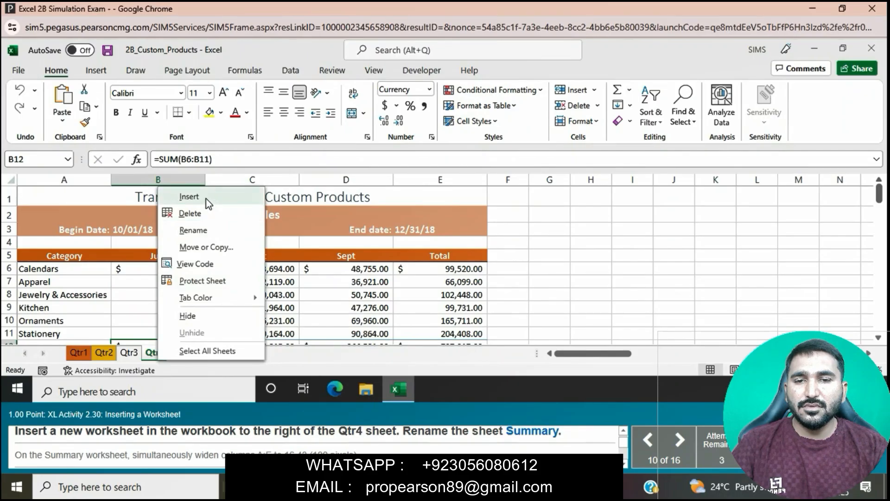
{"action": "left_click", "coordinate": [315, 374]}
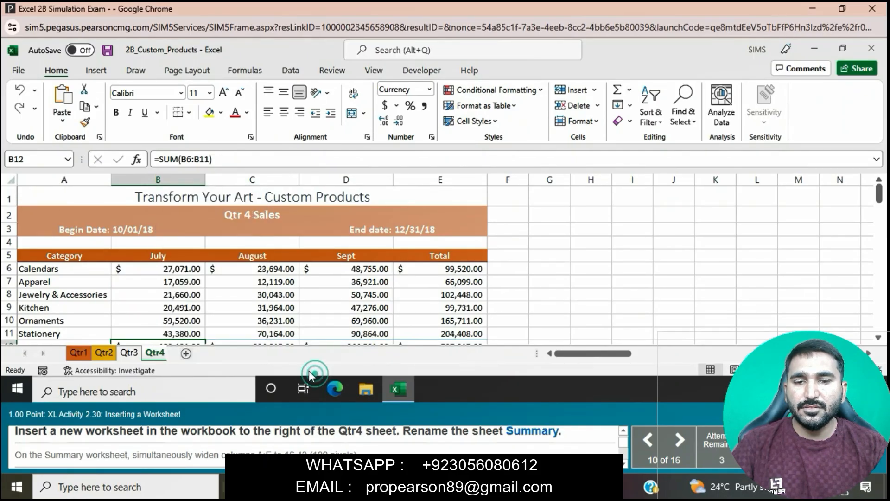
{"action": "left_click", "coordinate": [186, 354]}
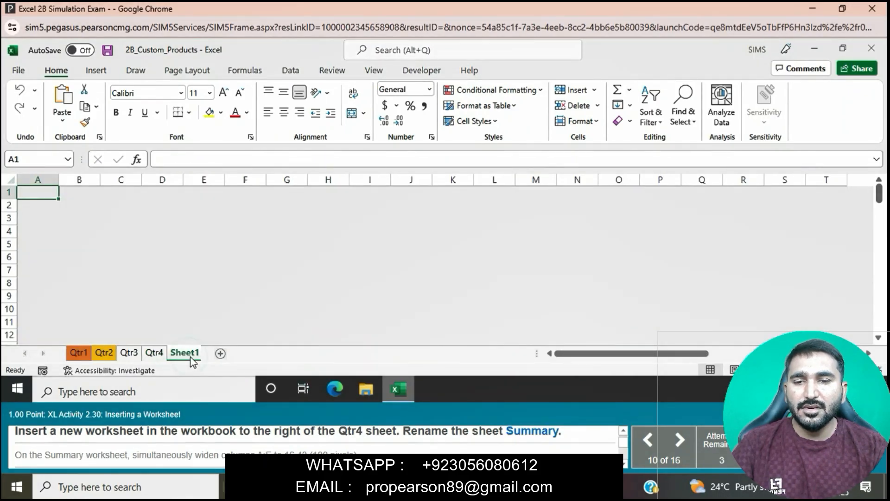
{"action": "right_click", "coordinate": [199, 357]}
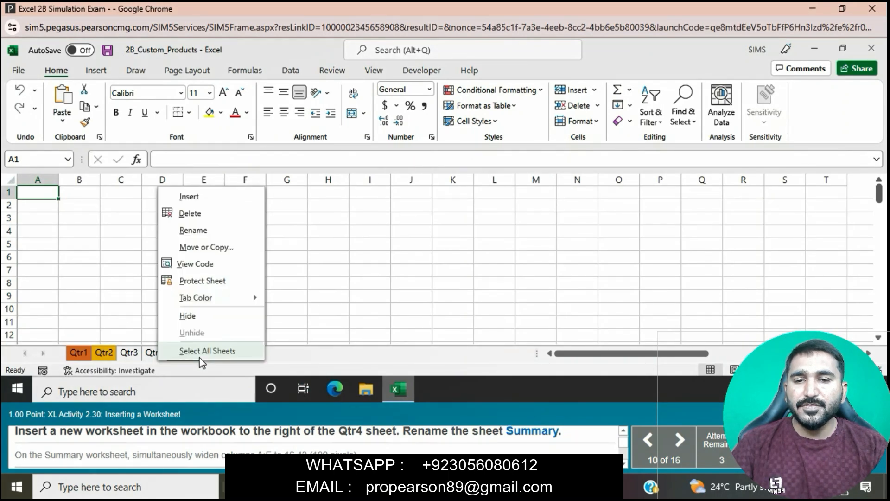
{"action": "left_click", "coordinate": [239, 235]}
{"action": "type", "text": "Summary"}
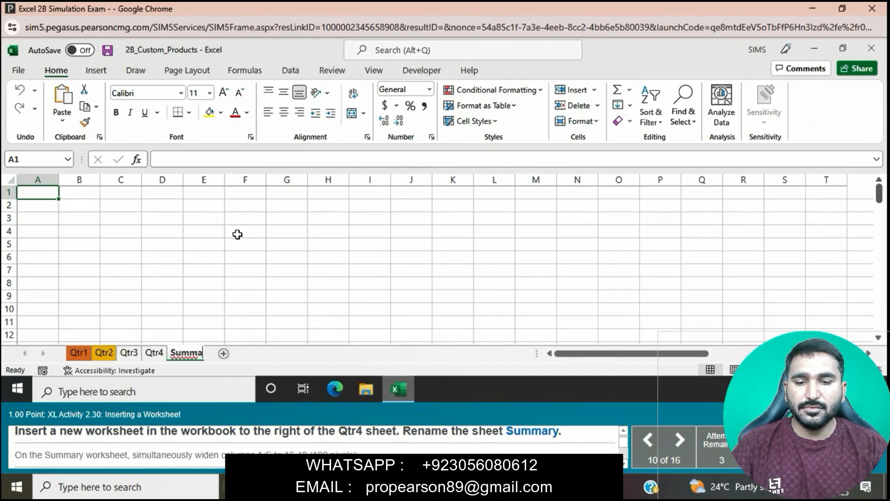
{"action": "key", "text": "Return"}
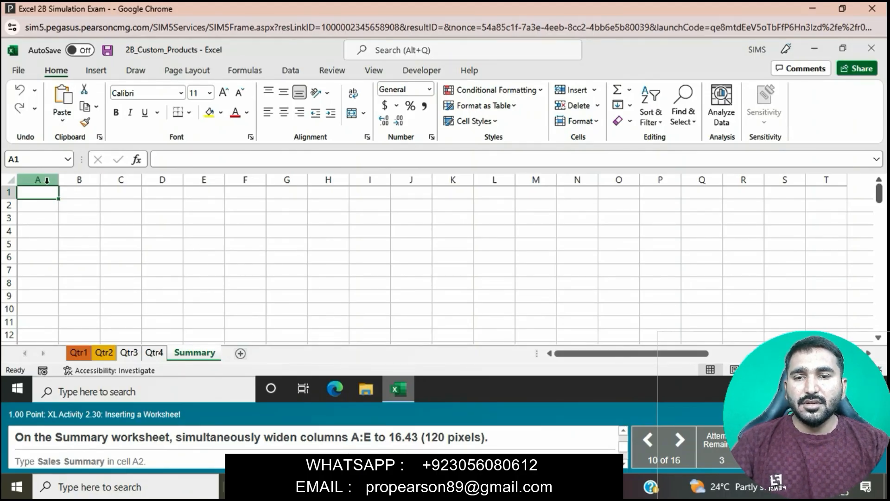
Widen columns A:E of the Summary worksheet simultaneously to 16.43 (120 pixels).
{"action": "left_click_drag", "start_coordinate": [41, 178], "coordinate": [211, 187]}
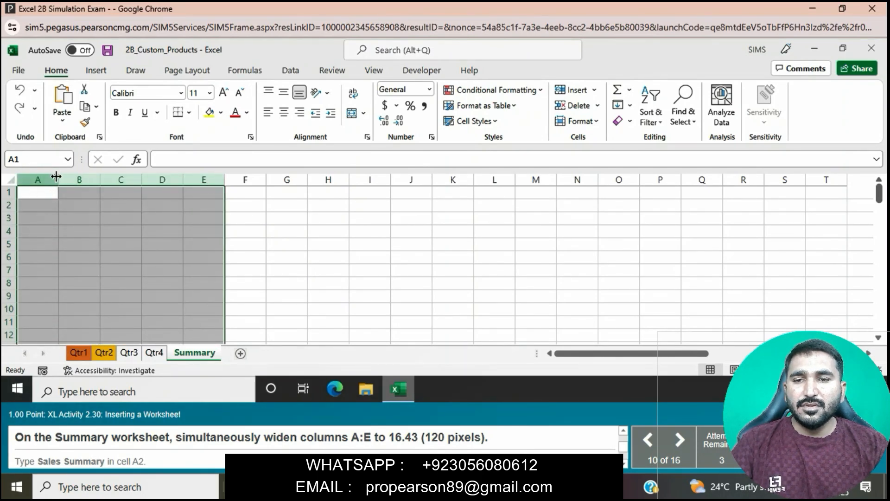
{"action": "left_click_drag", "start_coordinate": [57, 177], "coordinate": [95, 181]}
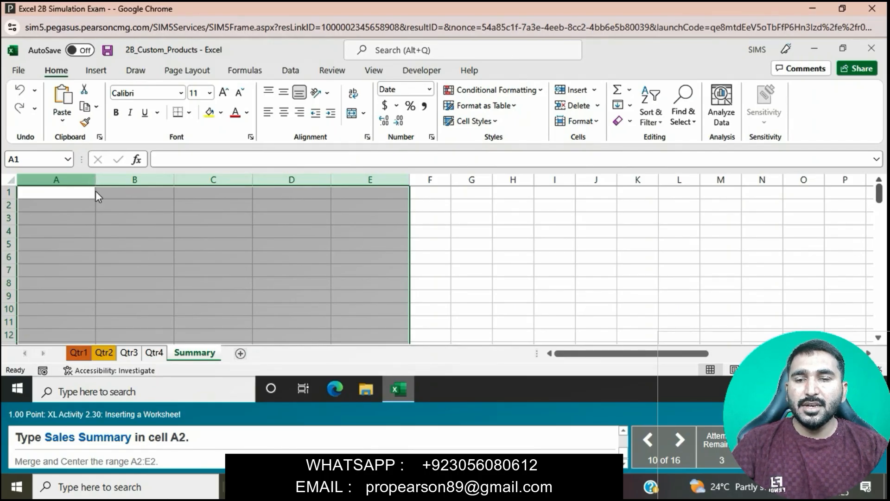
Enter Sales Summary in cell A2 of the Summary worksheet and merge and center the range A2:E2.
{"action": "left_click", "coordinate": [72, 205]}
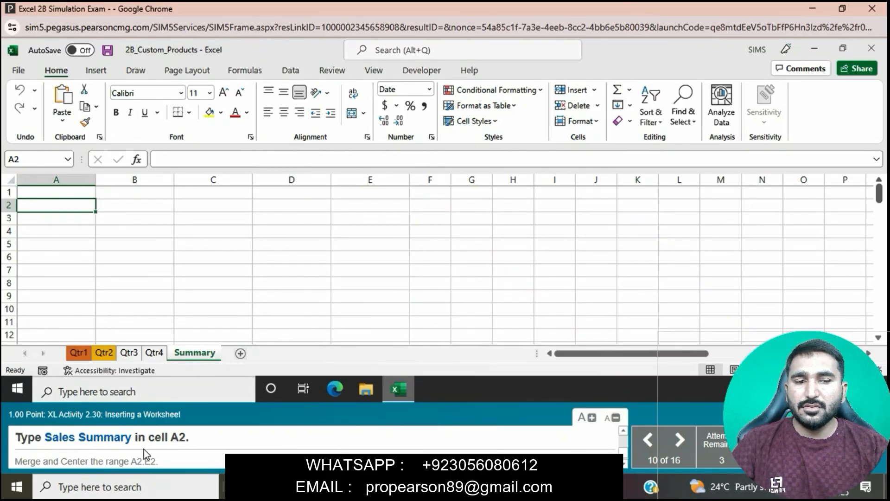
{"action": "left_click", "coordinate": [159, 159]}
{"action": "type", "text": "Sale"}
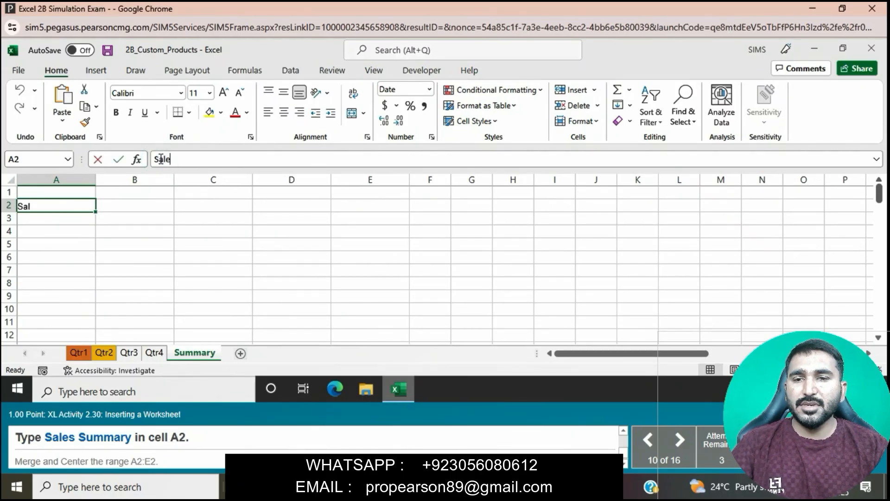
{"action": "type", "text": "s Summary"}
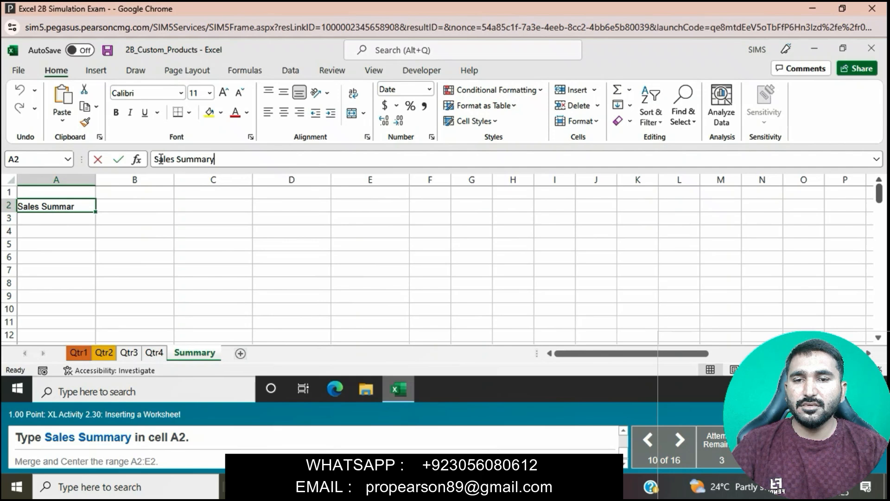
{"action": "key", "text": "Return"}
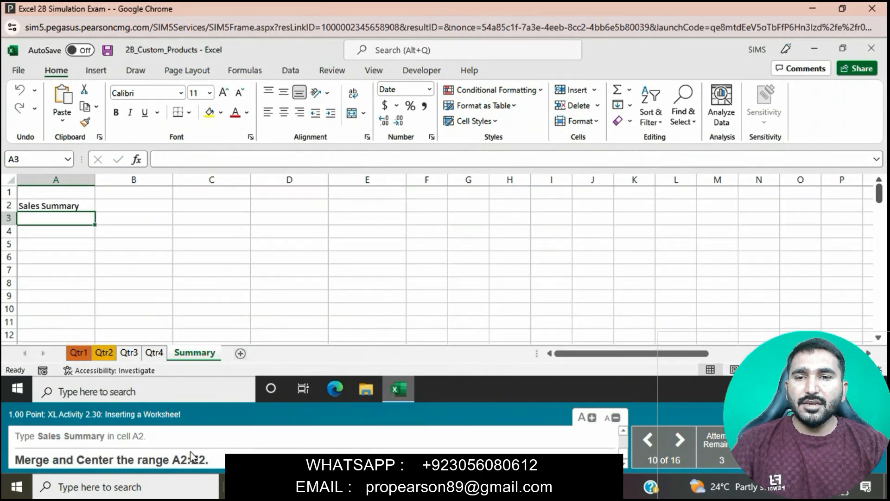
{"action": "left_click_drag", "start_coordinate": [76, 206], "coordinate": [393, 203]}
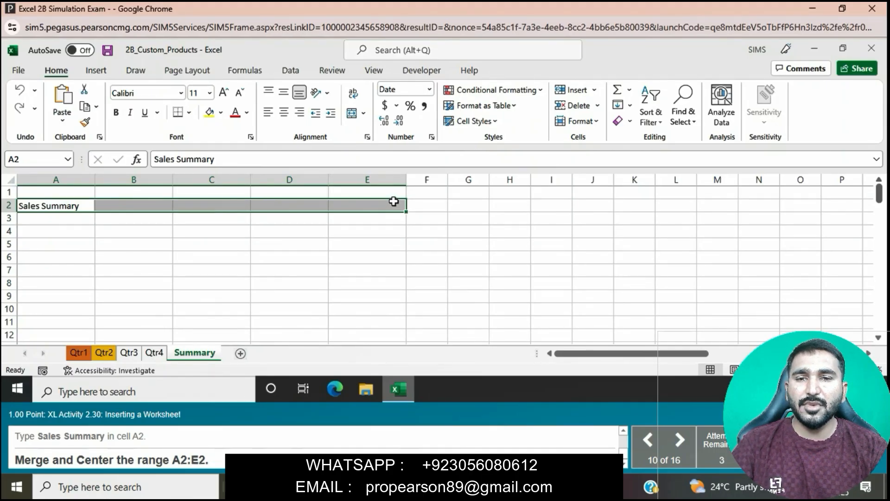
{"action": "left_click", "coordinate": [360, 112]}
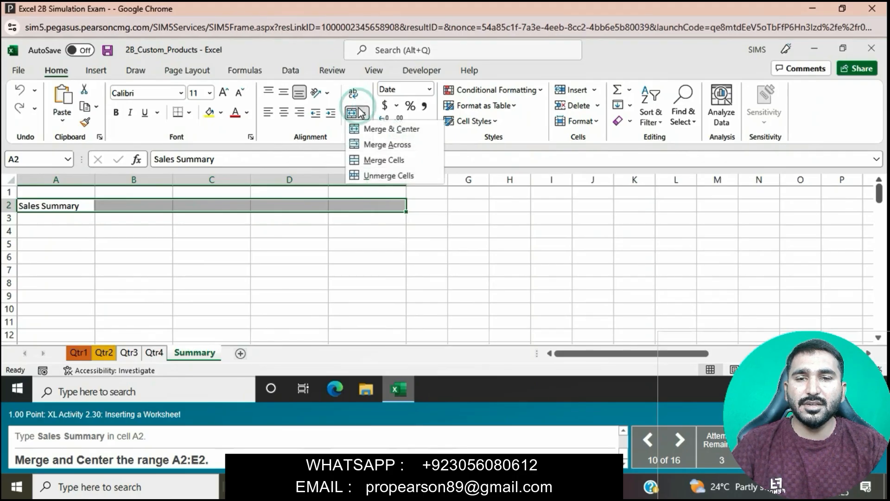
{"action": "left_click", "coordinate": [375, 126]}
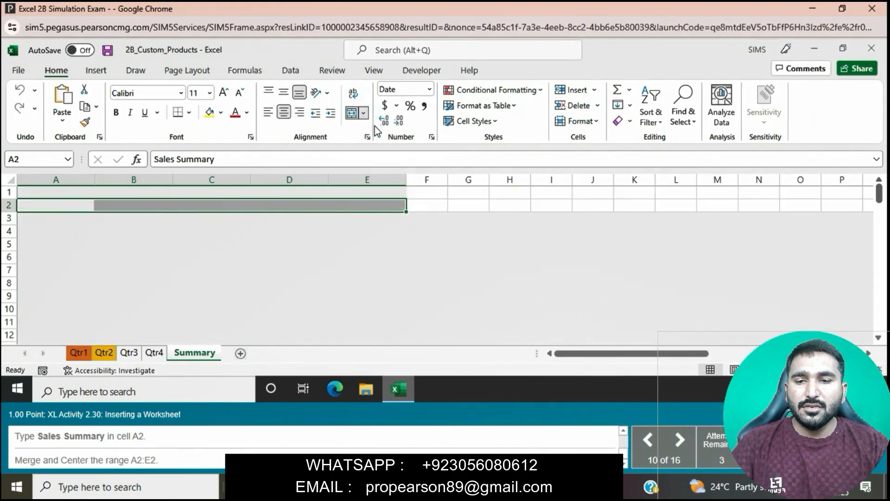